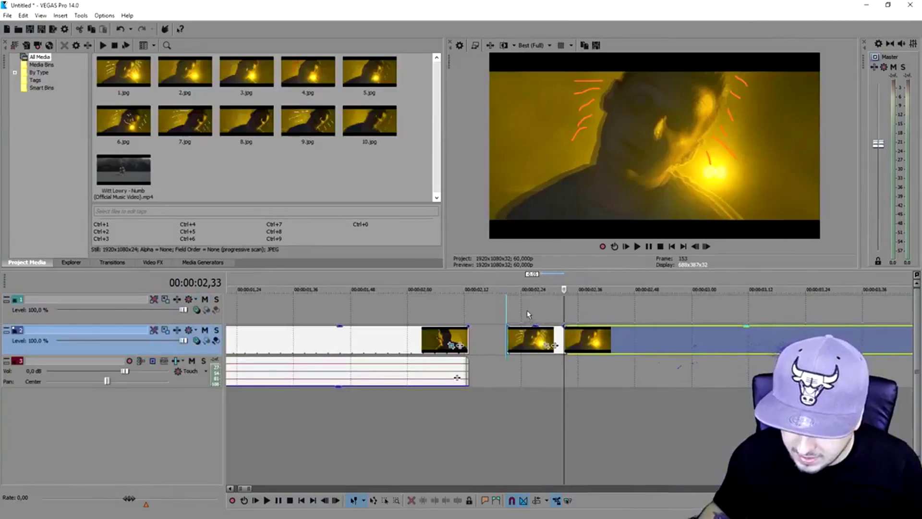
{"action": "left_click_drag", "start_coordinate": [527, 310], "coordinate": [559, 310]}
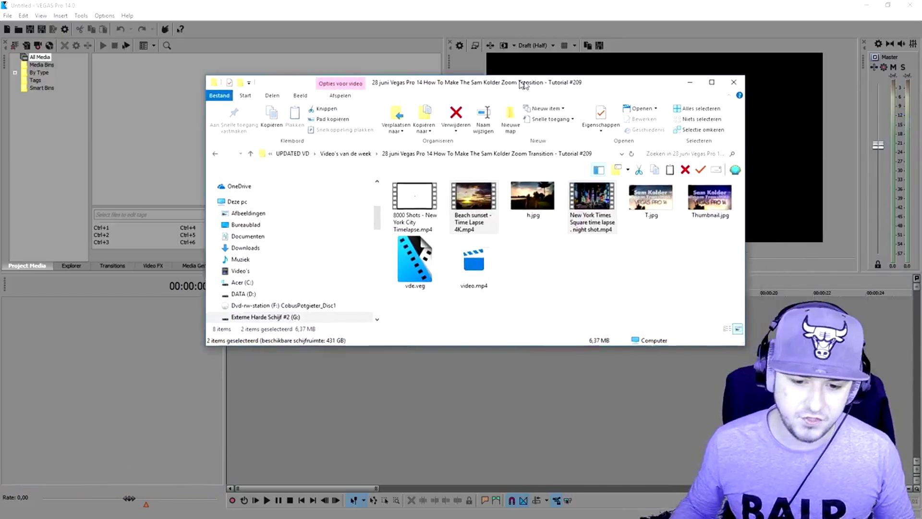
Add the New York Times Square time lapse clip from the tutorial folder to the start of the timeline.
{"action": "left_click_drag", "start_coordinate": [524, 86], "coordinate": [404, 95]}
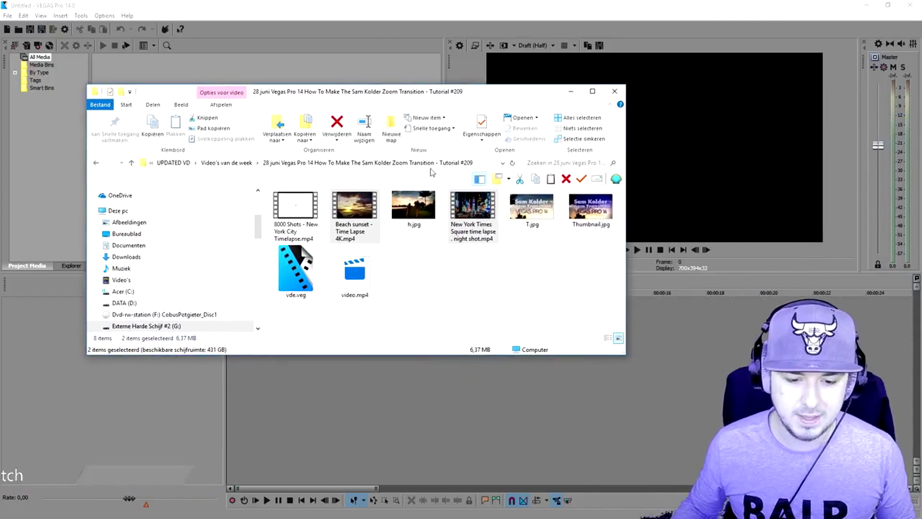
{"action": "left_click", "coordinate": [433, 269]}
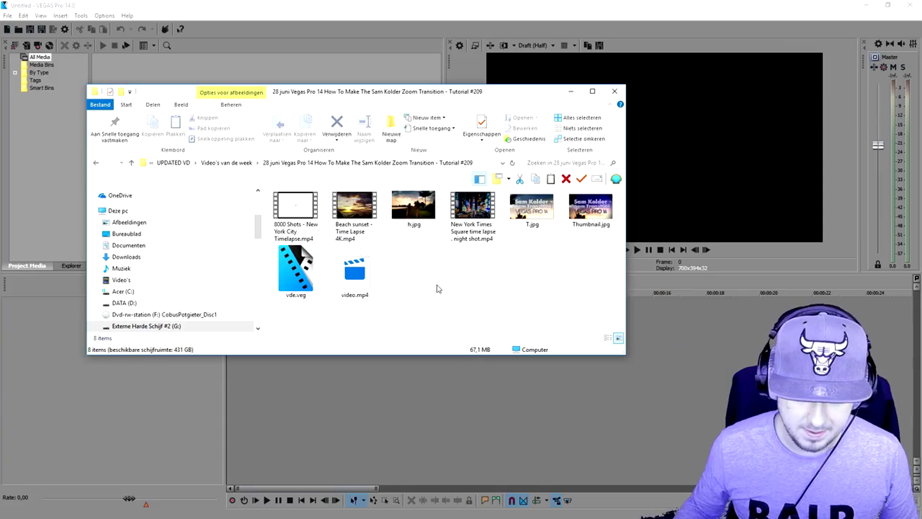
{"action": "left_click_drag", "start_coordinate": [472, 212], "coordinate": [263, 332]}
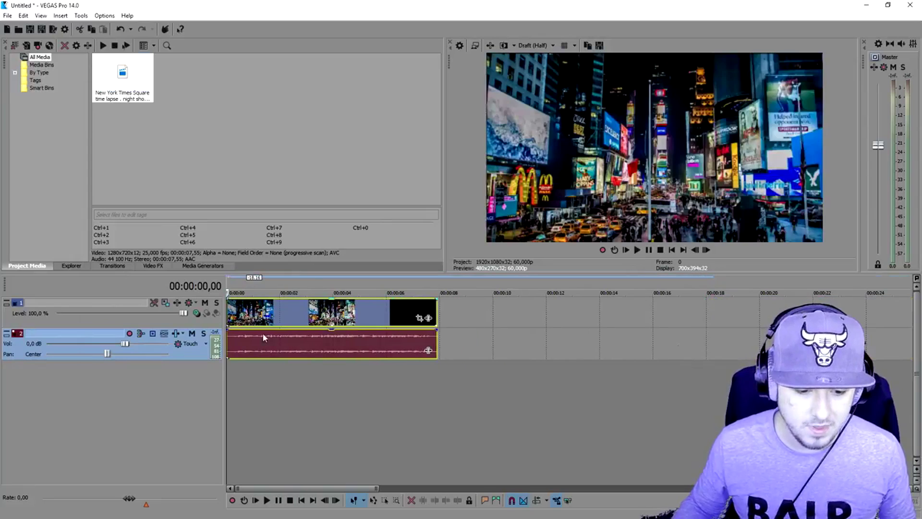
{"action": "left_click", "coordinate": [286, 335]}
{"action": "left_click", "coordinate": [672, 250]}
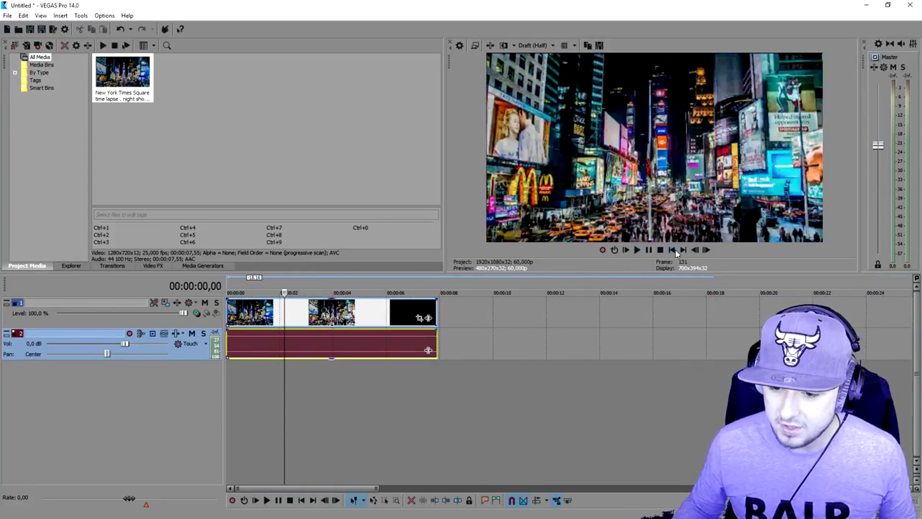
Set the video preview quality to Draft (Full).
{"action": "scroll", "coordinate": [342, 317], "scroll_direction": "up", "scroll_amount": 2}
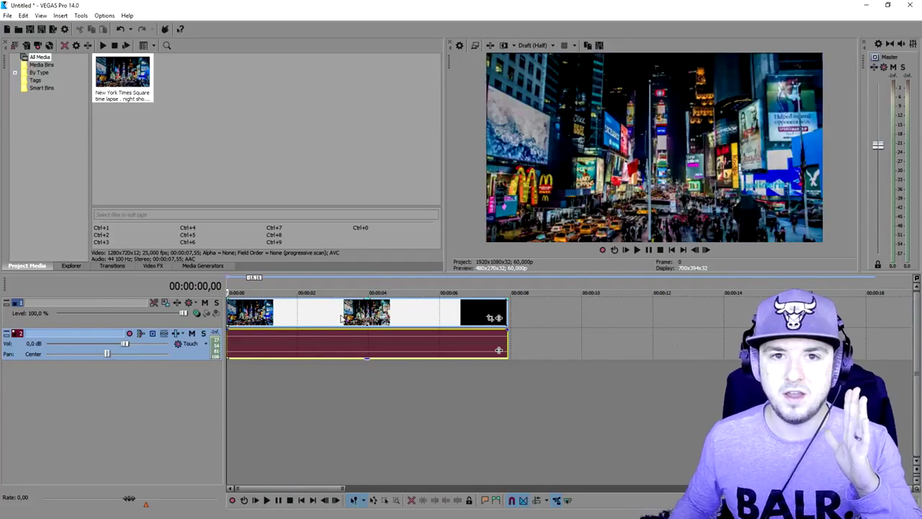
{"action": "scroll", "coordinate": [342, 317], "scroll_direction": "down", "scroll_amount": 1}
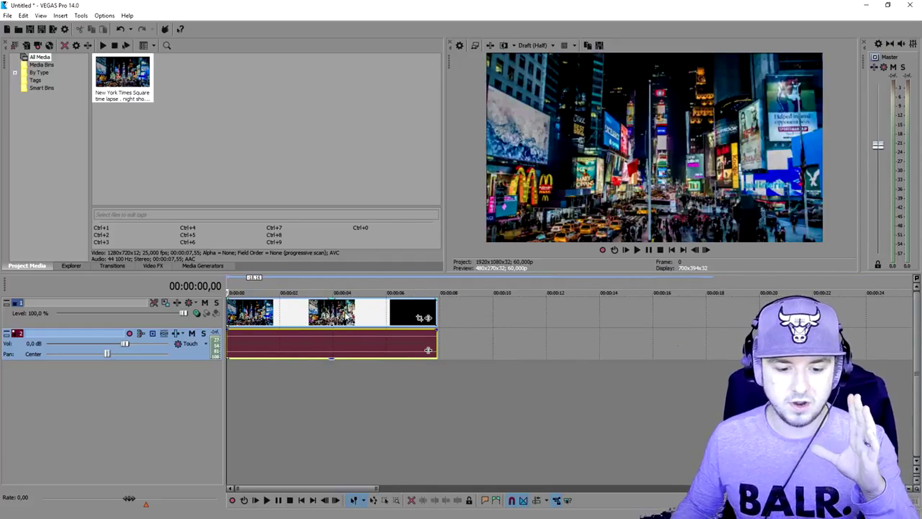
{"action": "scroll", "coordinate": [346, 315], "scroll_direction": "down", "scroll_amount": 1}
{"action": "scroll", "coordinate": [348, 313], "scroll_direction": "up", "scroll_amount": 2}
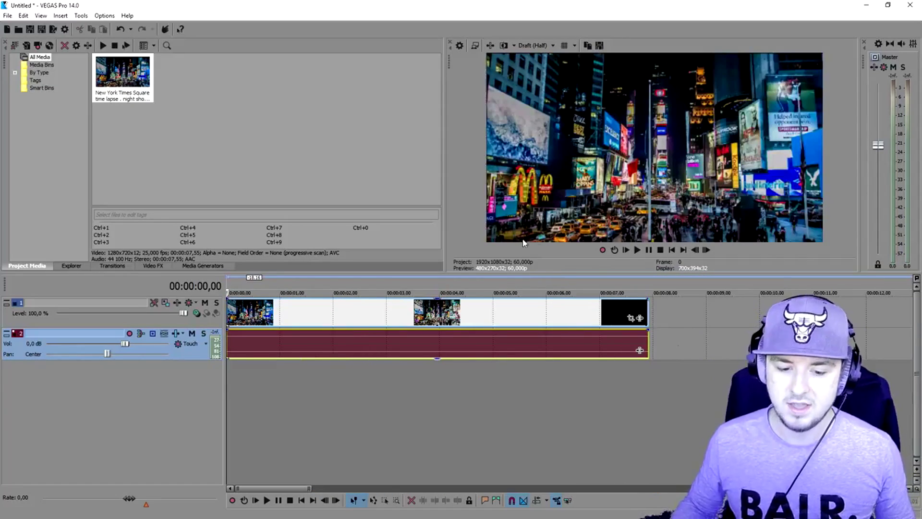
{"action": "scroll", "coordinate": [359, 291], "scroll_direction": "down", "scroll_amount": 2}
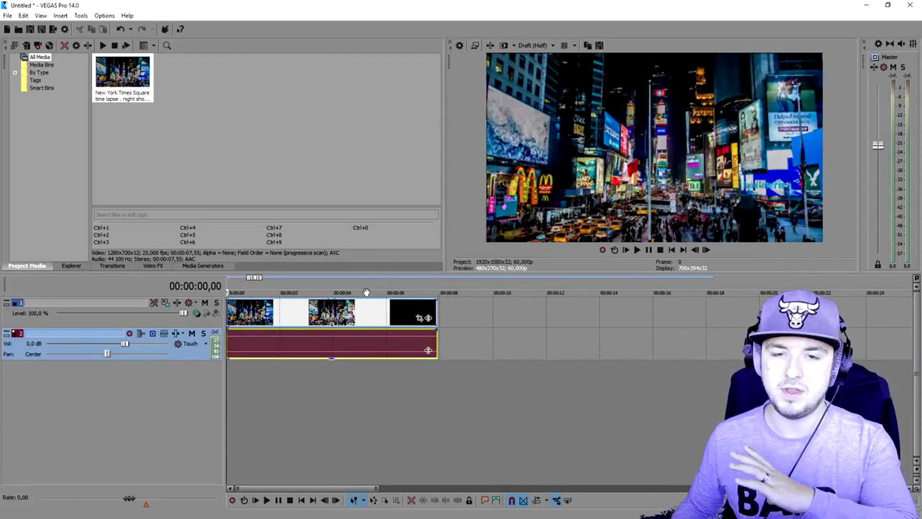
{"action": "left_click", "coordinate": [535, 45]}
{"action": "mouse_move", "coordinate": [539, 60]}
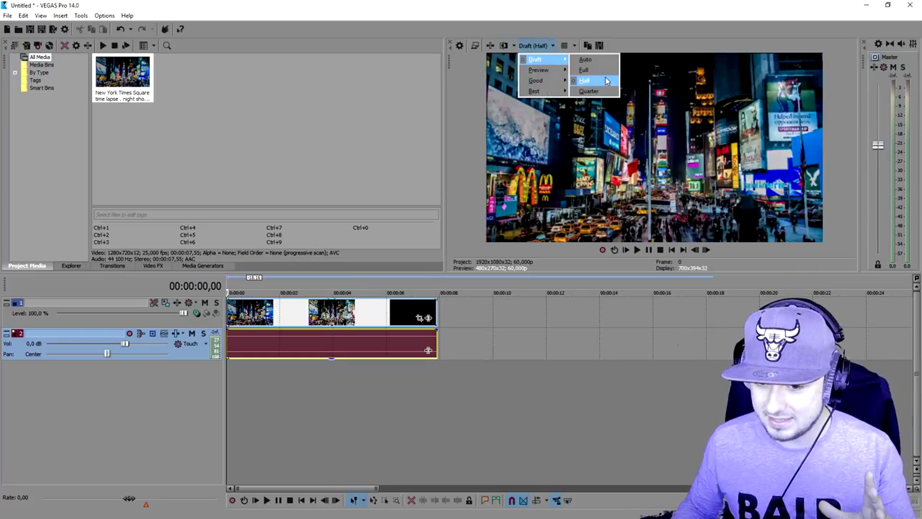
{"action": "left_click", "coordinate": [604, 72]}
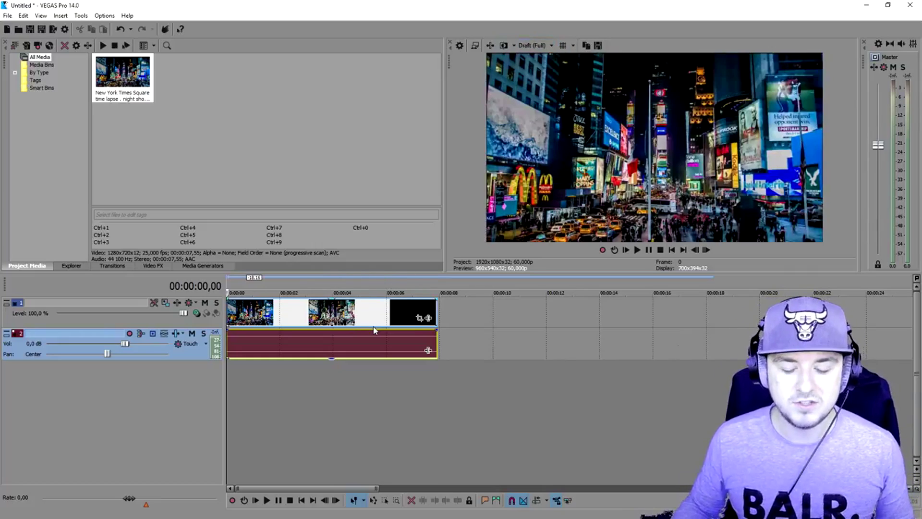
Trim the New York clip's end to about 6 seconds and open its Event Pan/Crop settings at the clip's start.
{"action": "left_click", "coordinate": [432, 307]}
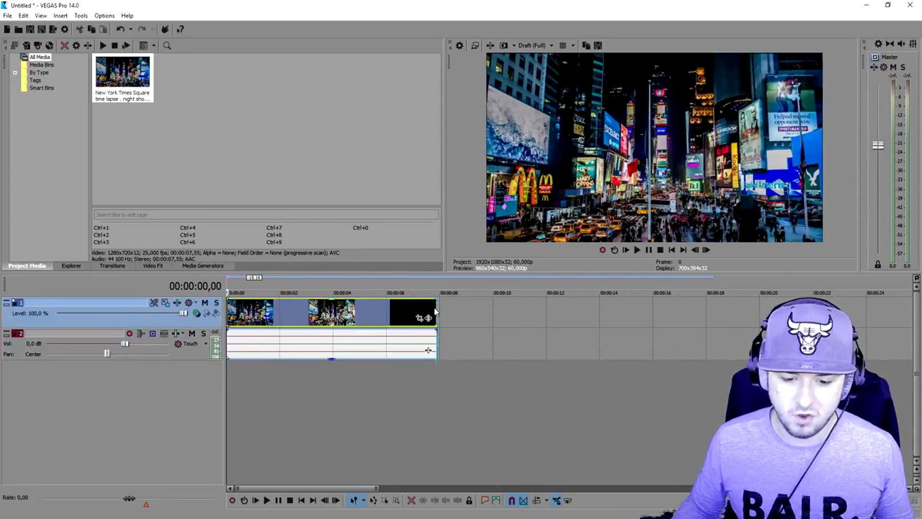
{"action": "left_click_drag", "start_coordinate": [432, 307], "coordinate": [388, 310]}
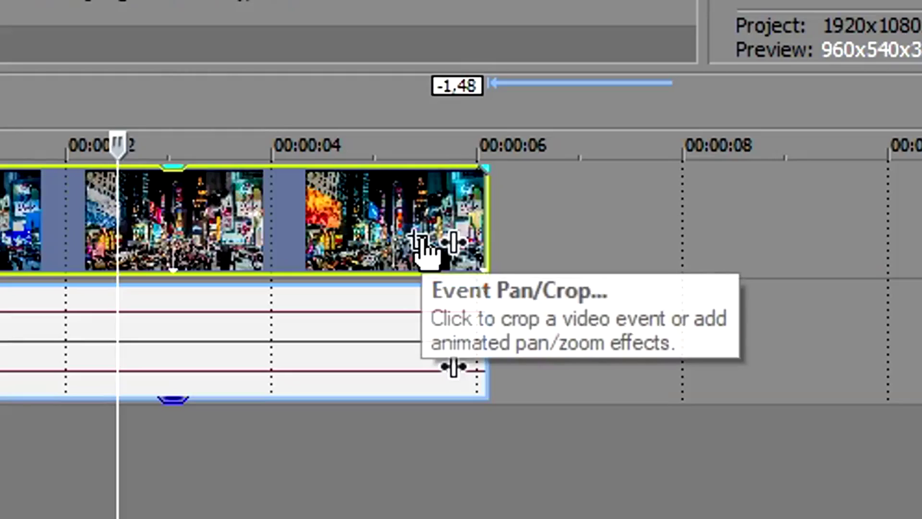
{"action": "left_click", "coordinate": [375, 319]}
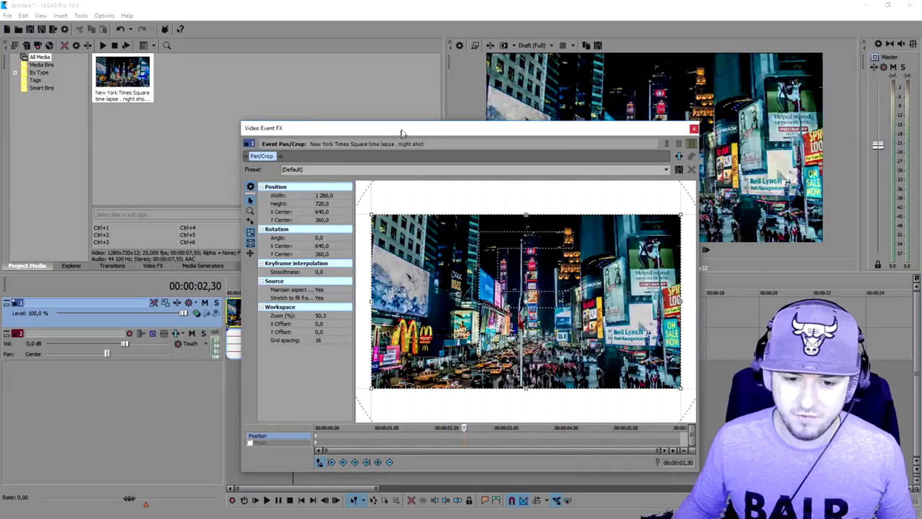
{"action": "left_click_drag", "start_coordinate": [402, 133], "coordinate": [465, 47]}
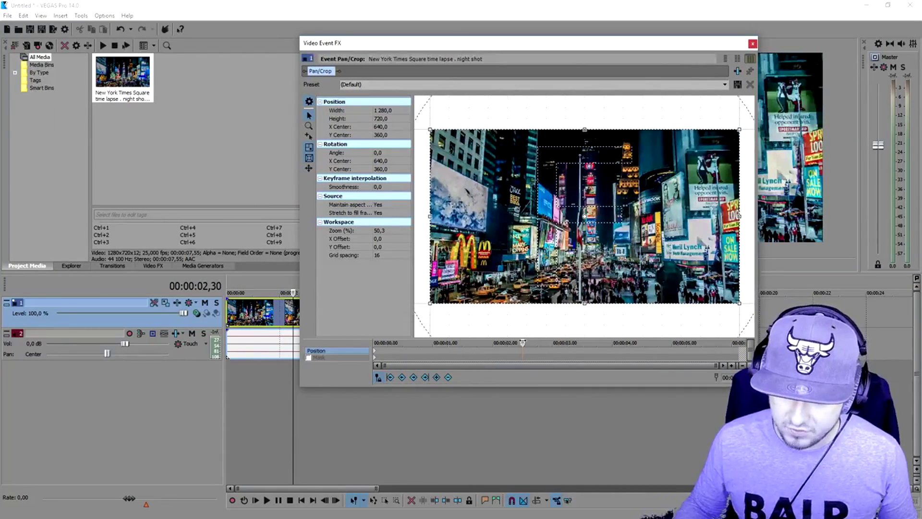
{"action": "key", "text": "Home"}
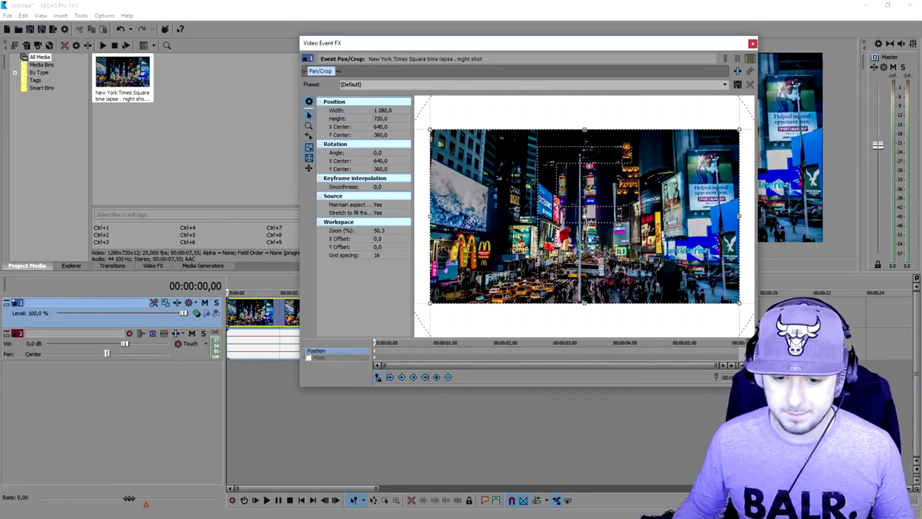
{"action": "left_click_drag", "start_coordinate": [477, 50], "coordinate": [437, 47]}
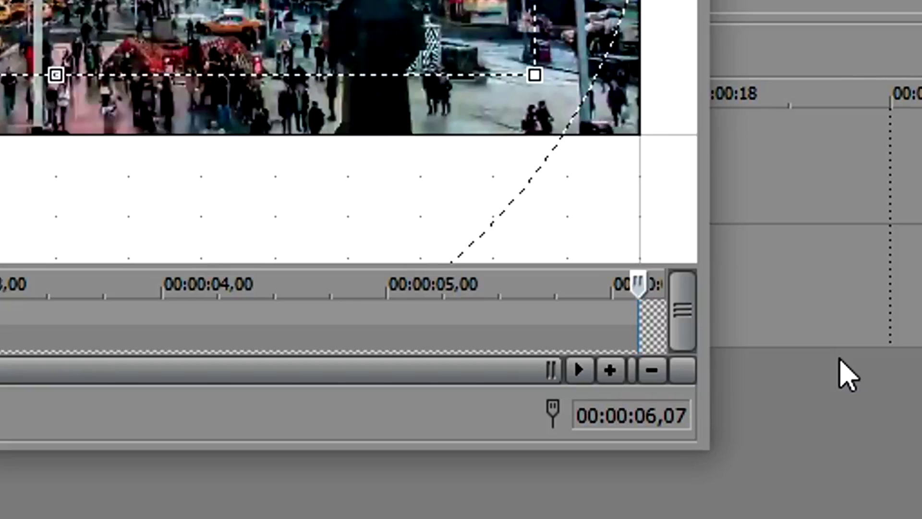
Add a Pan/Crop position keyframe at 00:00:06,02, five frames before the end of the New York clip.
{"action": "key", "text": "Left"}
{"action": "key", "text": "Left"}
{"action": "key", "text": "Left"}
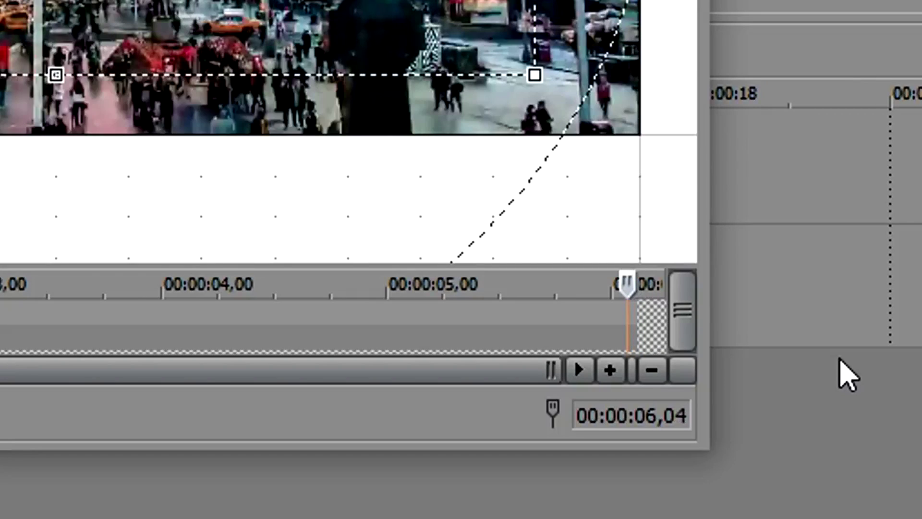
{"action": "key", "text": "Left"}
{"action": "key", "text": "Left"}
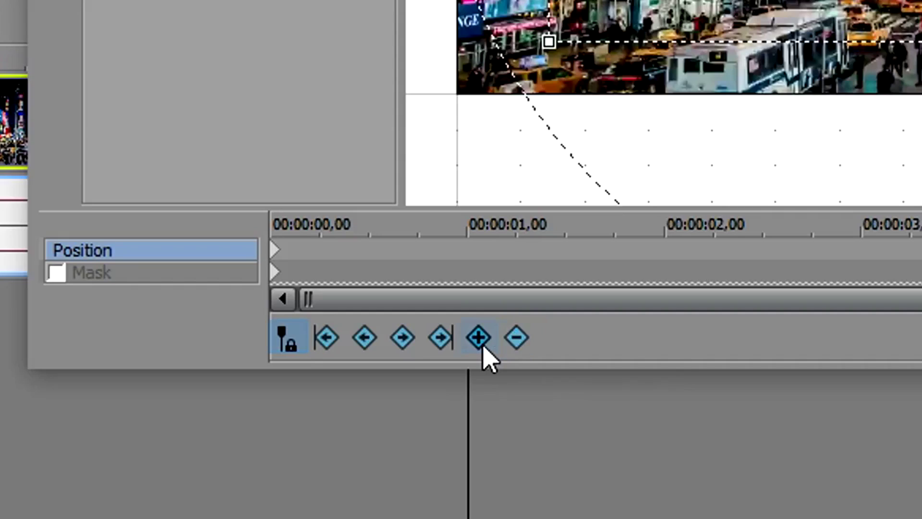
{"action": "left_click", "coordinate": [482, 347]}
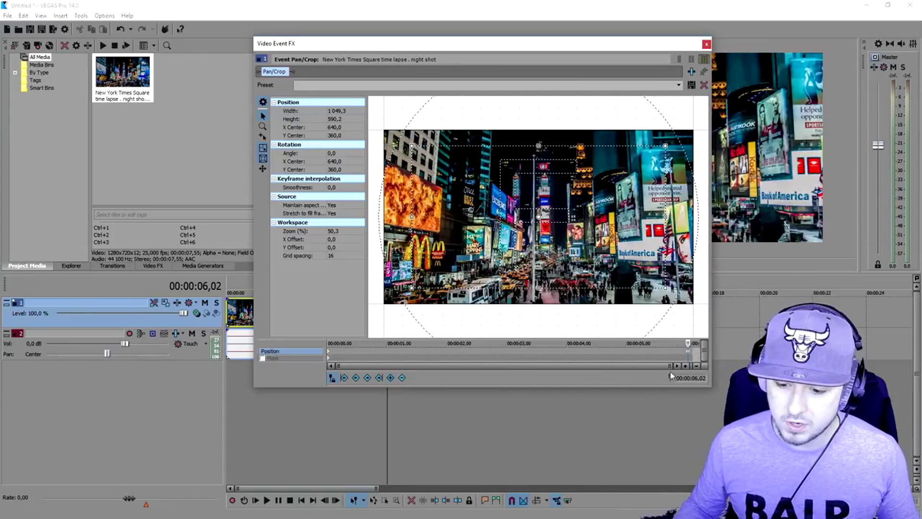
Restore the crop to the full frame at 00:00:06,07, the very end of the New York clip.
{"action": "scroll", "coordinate": [690, 356], "scroll_direction": "up", "scroll_amount": 5}
{"action": "scroll", "coordinate": [657, 351], "scroll_direction": "up", "scroll_amount": 2}
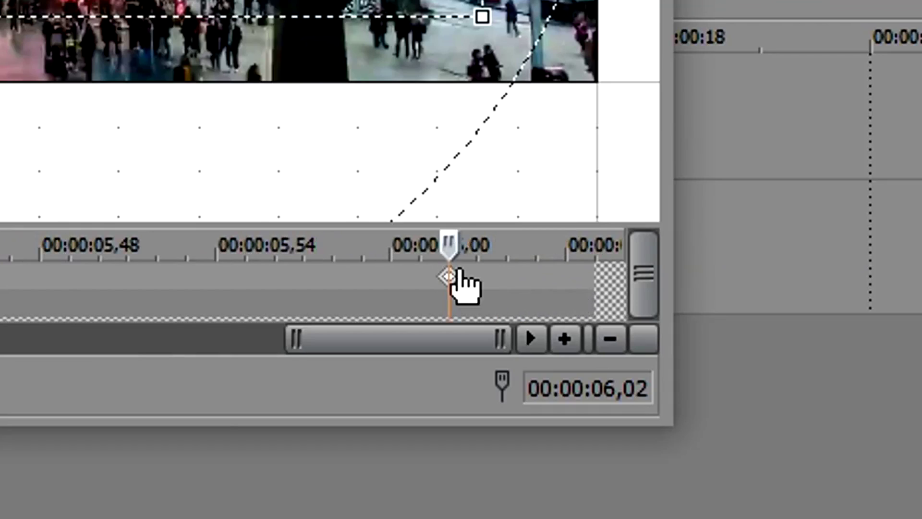
{"action": "key", "text": "Right"}
{"action": "key", "text": "Right"}
{"action": "key", "text": "Right"}
{"action": "key", "text": "Right"}
{"action": "key", "text": "Right"}
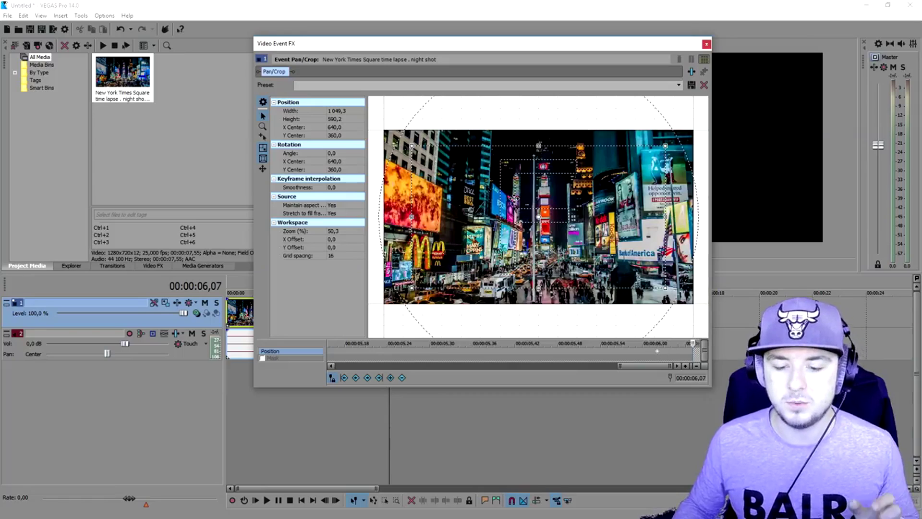
{"action": "right_click", "coordinate": [513, 192]}
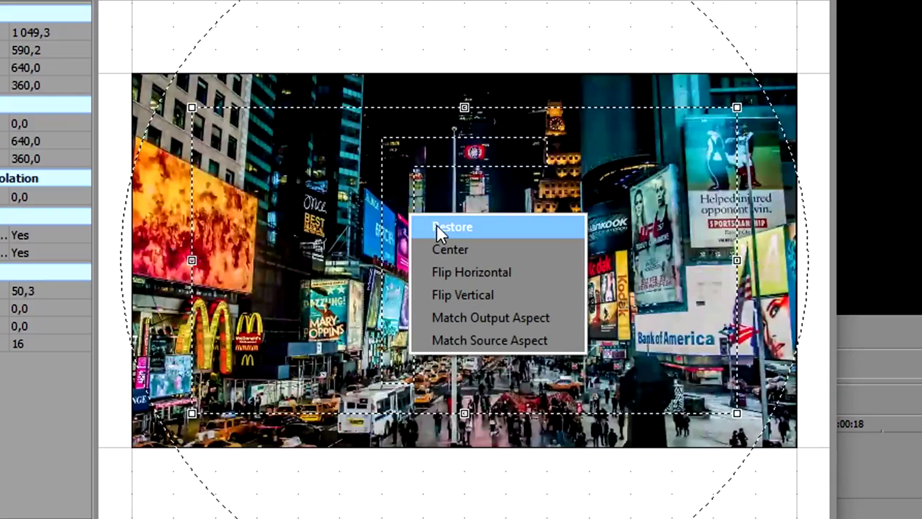
{"action": "left_click", "coordinate": [436, 224]}
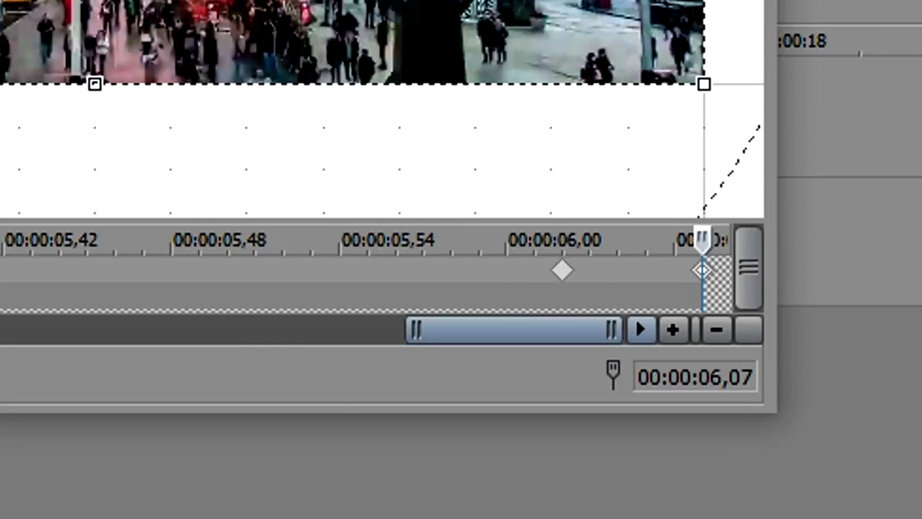
Set the Pan/Crop keyframes' interpolation to Smooth, including the one at the clip's start, and play back the result.
{"action": "left_click", "coordinate": [561, 270], "text": "ctrl"}
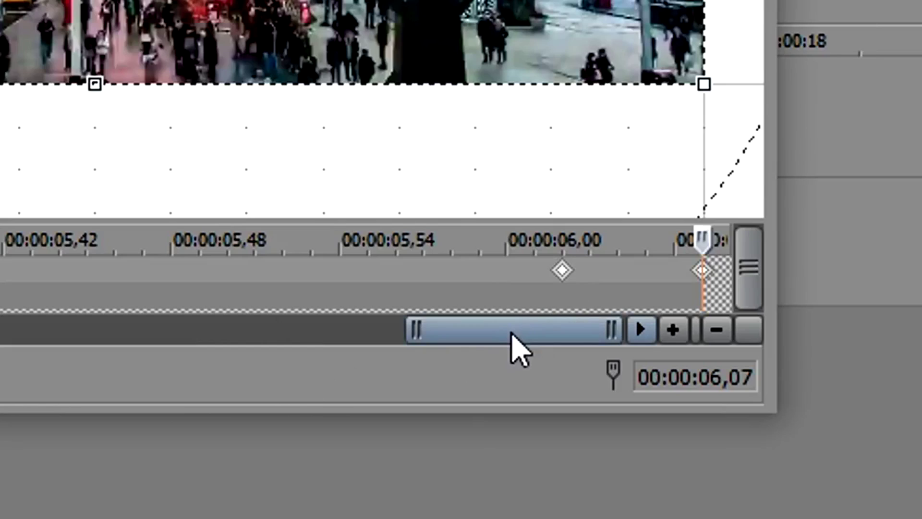
{"action": "left_click_drag", "start_coordinate": [440, 330], "coordinate": [0, 323]}
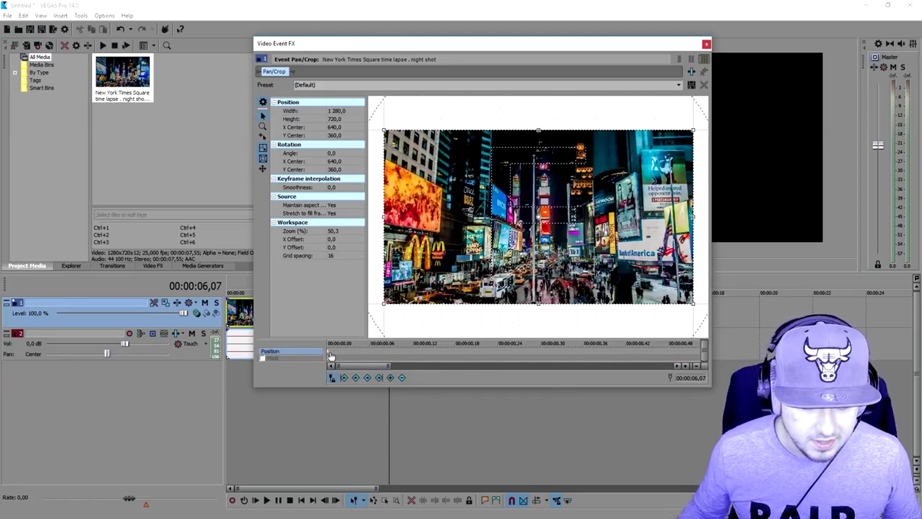
{"action": "right_click", "coordinate": [331, 354]}
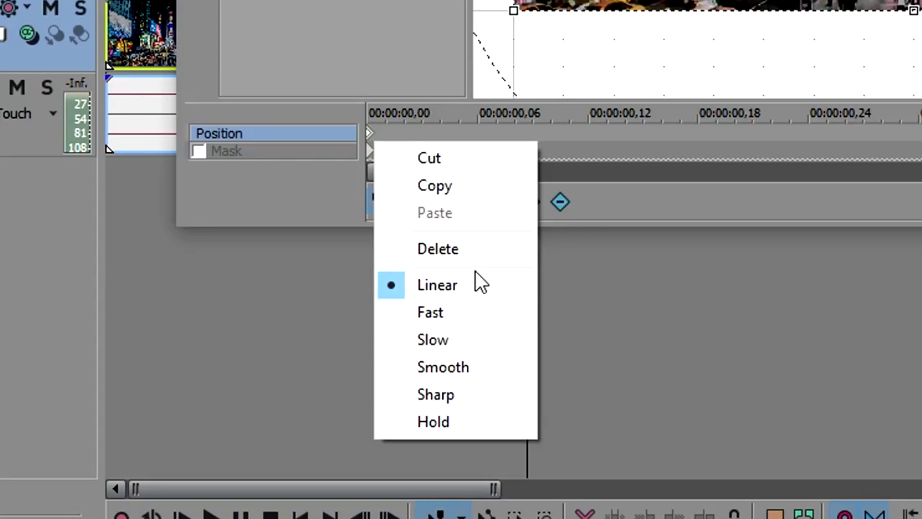
{"action": "left_click", "coordinate": [472, 367]}
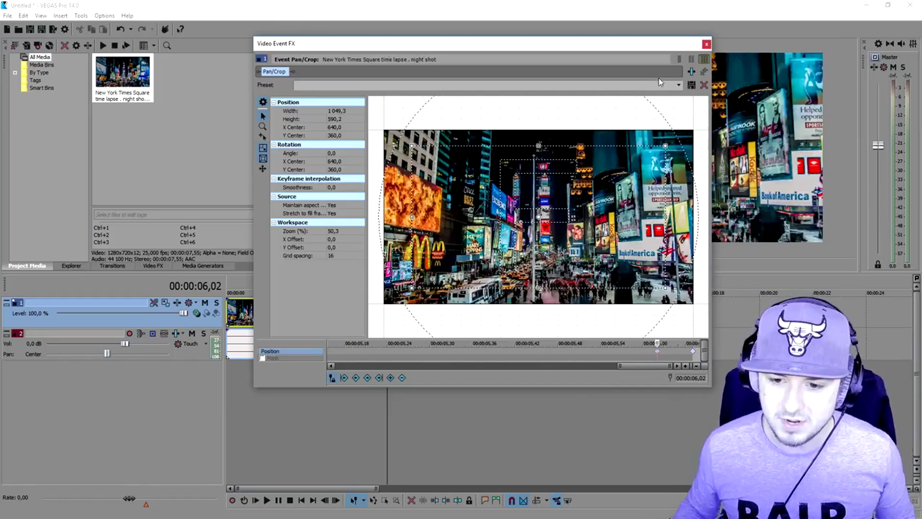
{"action": "left_click", "coordinate": [706, 44]}
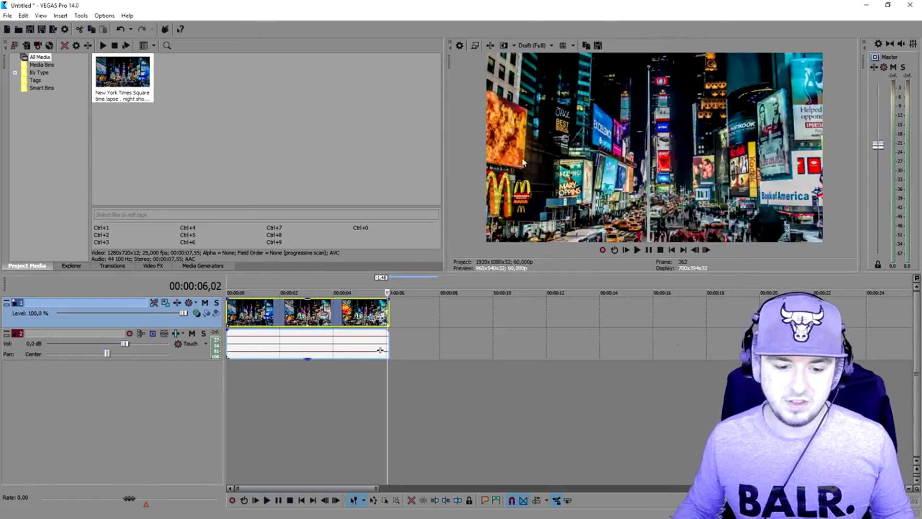
{"action": "key", "text": "space"}
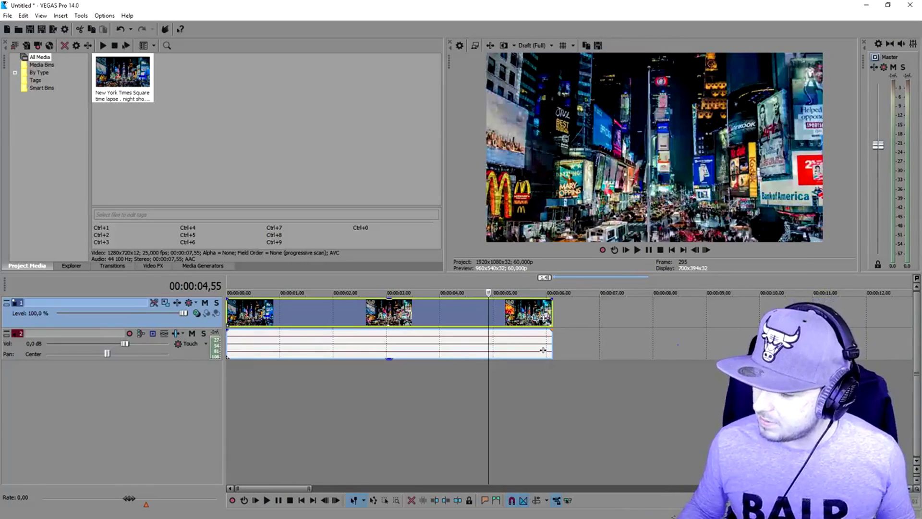
Add the Beach sunset - Time Lapse 4K clip to the timeline at about 8 seconds, after the New York clip.
{"action": "key", "text": "alt+Tab"}
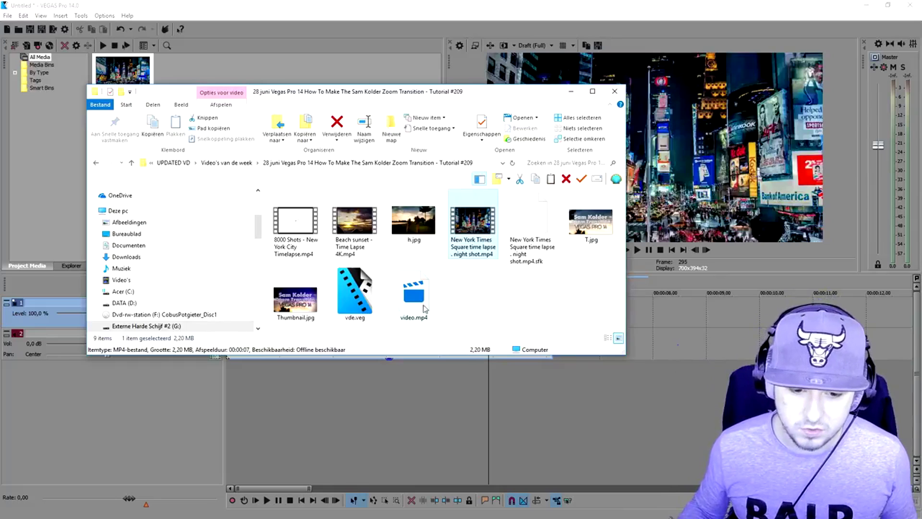
{"action": "left_click", "coordinate": [354, 255]}
{"action": "left_click_drag", "start_coordinate": [662, 319], "coordinate": [654, 308]}
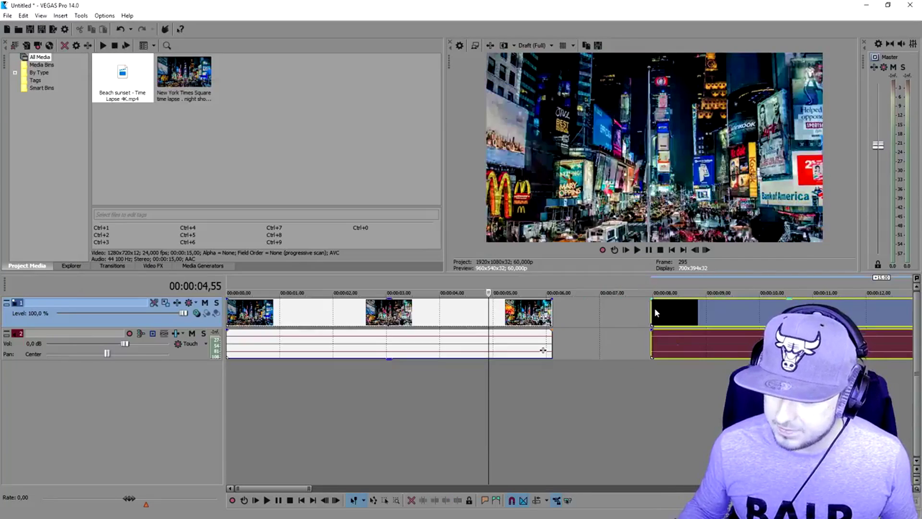
{"action": "left_click", "coordinate": [654, 308]}
Trim the start and the black end off the Beach sunset clip and move it directly against the New York clip.
{"action": "scroll", "coordinate": [639, 309], "scroll_direction": "down", "scroll_amount": 2}
{"action": "left_click_drag", "start_coordinate": [518, 304], "coordinate": [613, 303]}
{"action": "scroll", "coordinate": [423, 311], "scroll_direction": "down", "scroll_amount": 3}
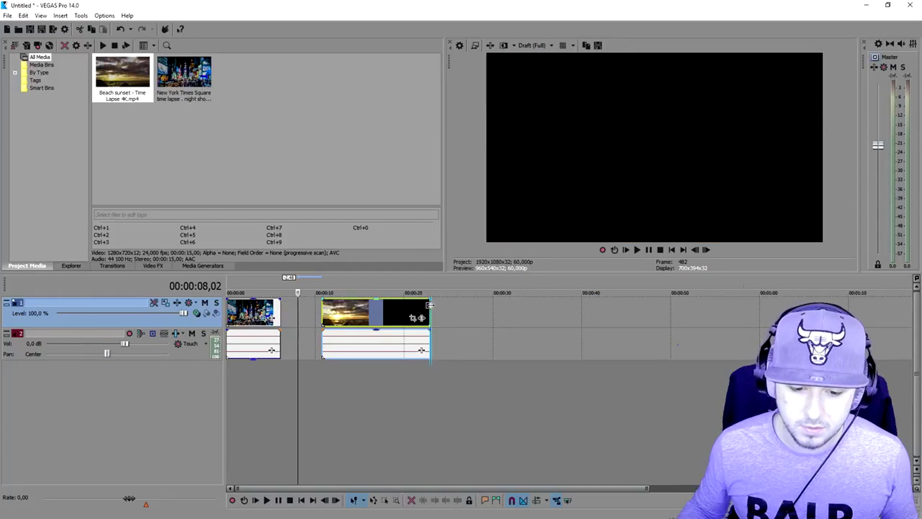
{"action": "left_click_drag", "start_coordinate": [430, 306], "coordinate": [423, 305]}
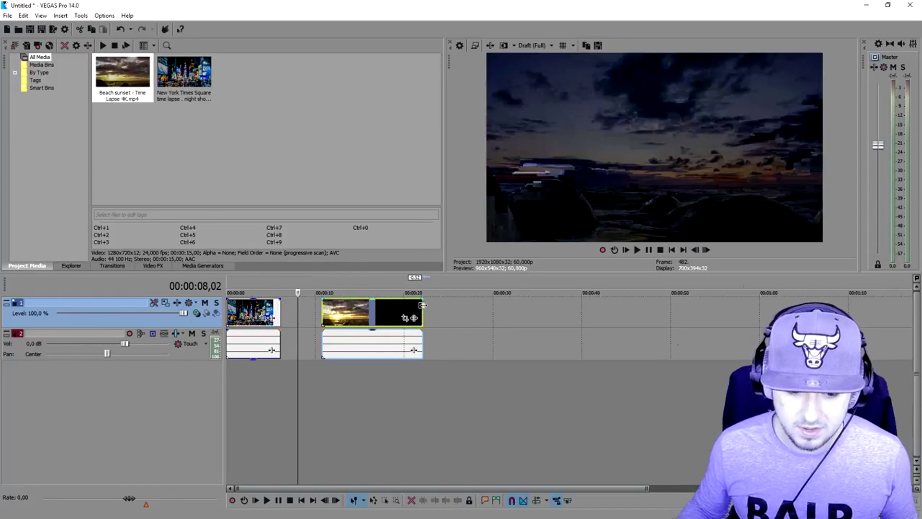
{"action": "left_click_drag", "start_coordinate": [423, 305], "coordinate": [390, 307]}
{"action": "scroll", "coordinate": [542, 336], "scroll_direction": "up", "scroll_amount": 4}
{"action": "left_click_drag", "start_coordinate": [645, 319], "coordinate": [486, 317]}
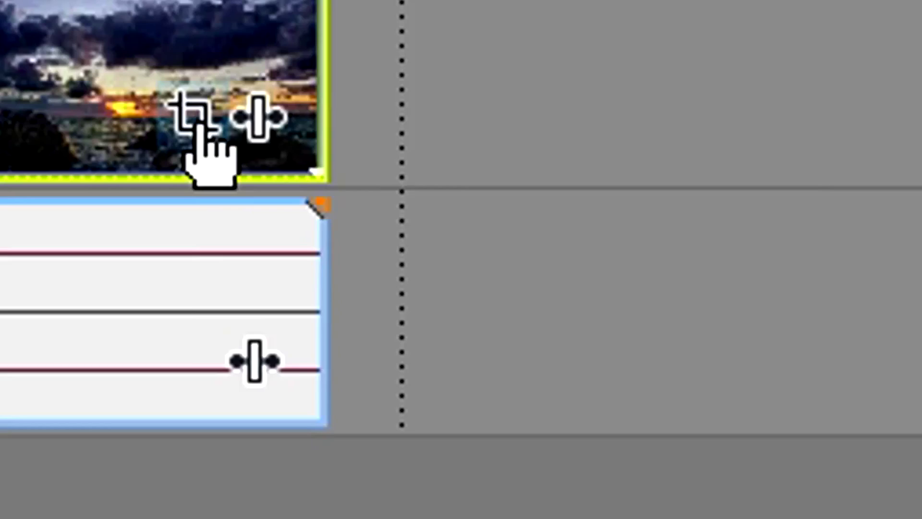
Examine the Pan/Crop keyframes near the end of the New York clip.
{"action": "left_click", "coordinate": [696, 319]}
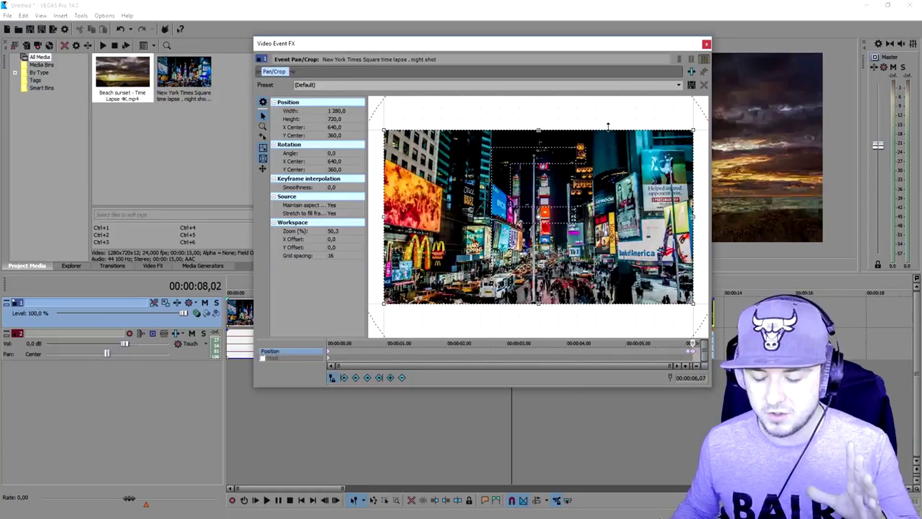
{"action": "scroll", "coordinate": [646, 267], "scroll_direction": "down", "scroll_amount": 2}
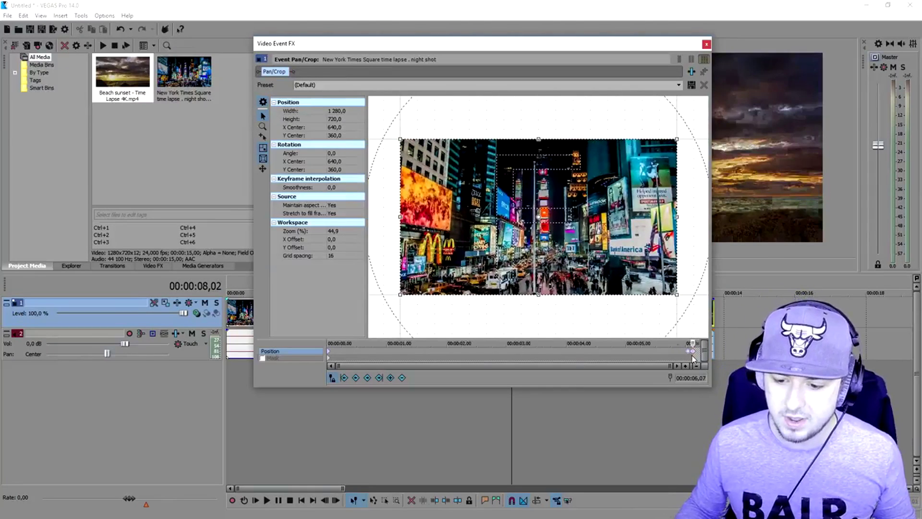
{"action": "scroll", "coordinate": [693, 355], "scroll_direction": "up", "scroll_amount": 4}
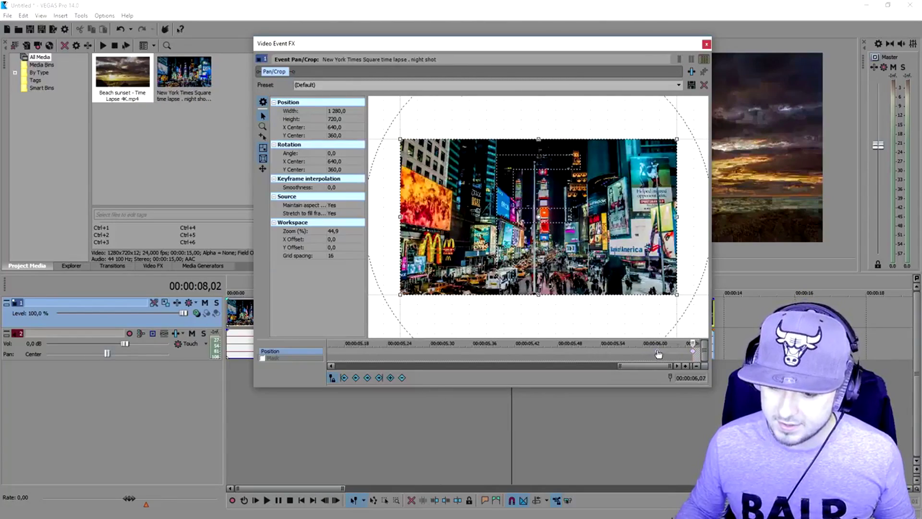
{"action": "left_click", "coordinate": [658, 354]}
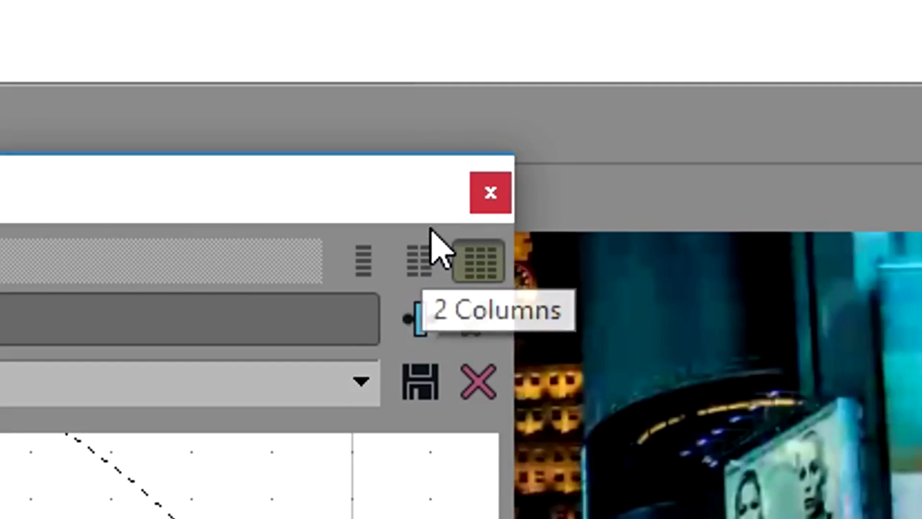
{"action": "left_click", "coordinate": [498, 204]}
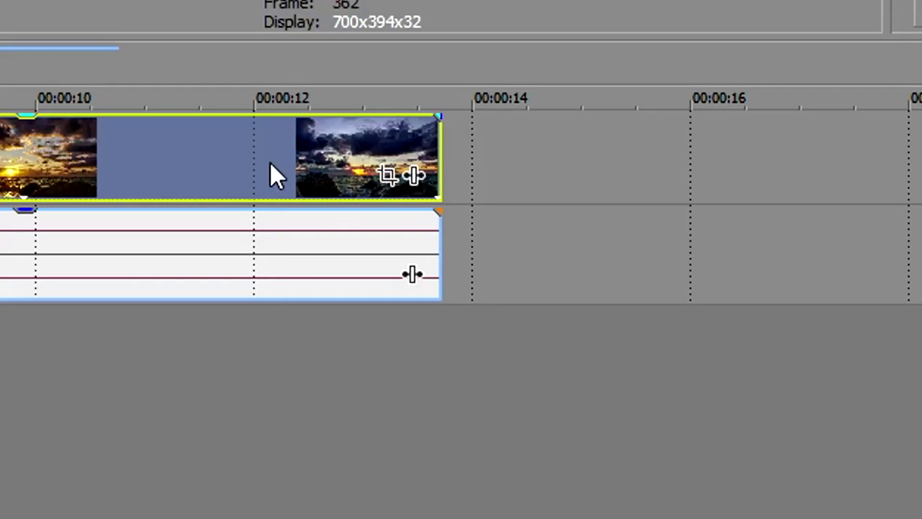
Crop the Beach sunset clip to about 1049 x 590 at its first Pan/Crop keyframe.
{"action": "left_click", "coordinate": [388, 175]}
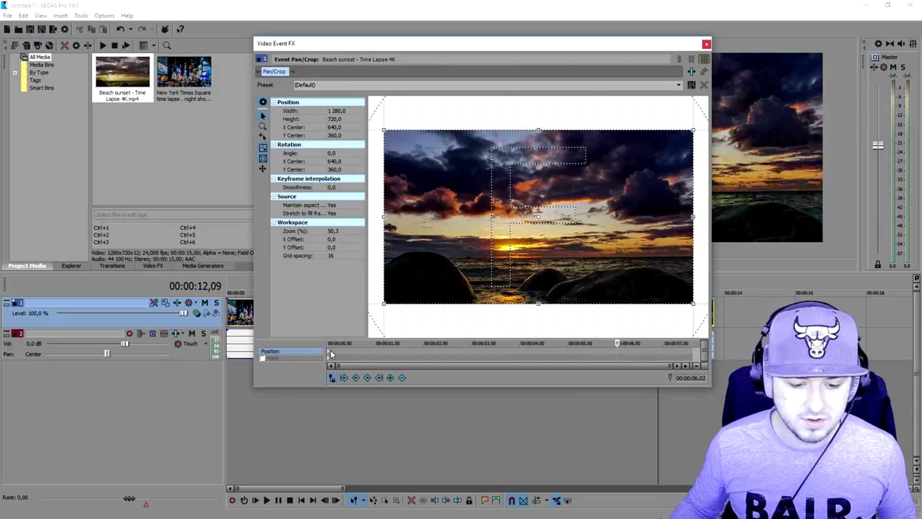
{"action": "left_click", "coordinate": [329, 355]}
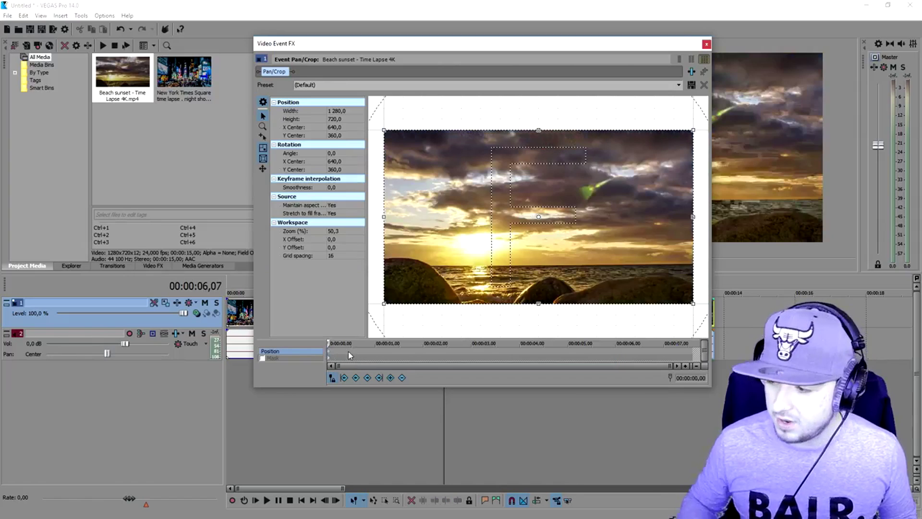
{"action": "scroll", "coordinate": [360, 352], "scroll_direction": "up", "scroll_amount": 2}
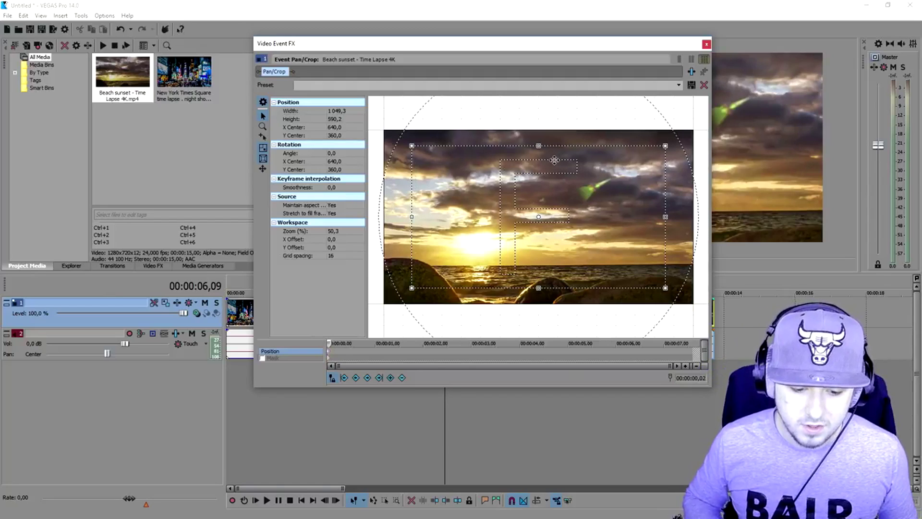
Restore the Beach sunset clip's crop to the full frame at 00:00:00,05.
{"action": "key", "text": "space"}
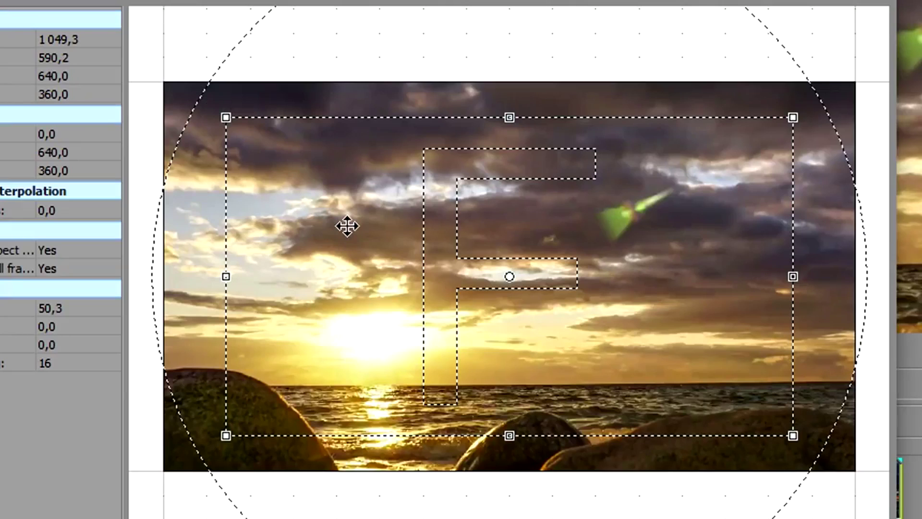
{"action": "right_click", "coordinate": [350, 234]}
{"action": "left_click", "coordinate": [388, 244]}
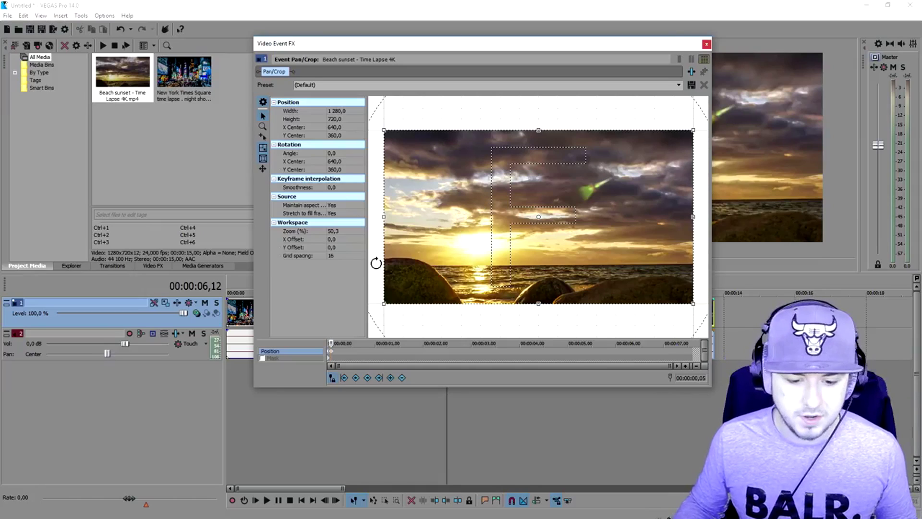
Set both Beach sunset Pan/Crop keyframes to Smooth interpolation and play back the transition from the New York clip.
{"action": "scroll", "coordinate": [336, 354], "scroll_direction": "up", "scroll_amount": 3}
{"action": "right_click", "coordinate": [346, 352]}
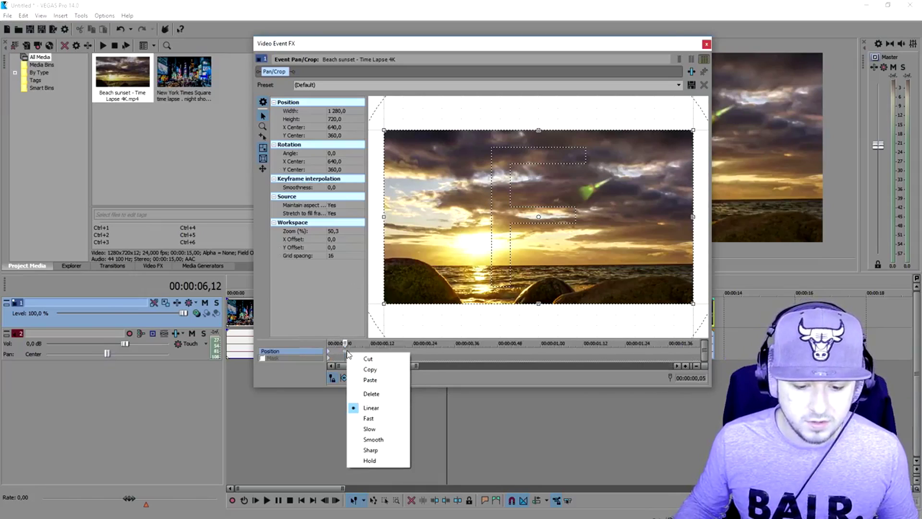
{"action": "left_click", "coordinate": [374, 440]}
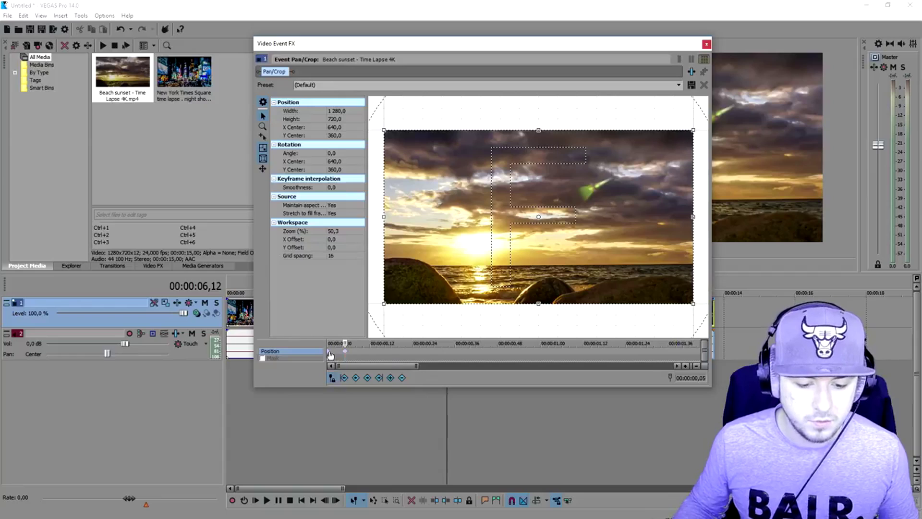
{"action": "right_click", "coordinate": [331, 354]}
{"action": "left_click", "coordinate": [358, 439]}
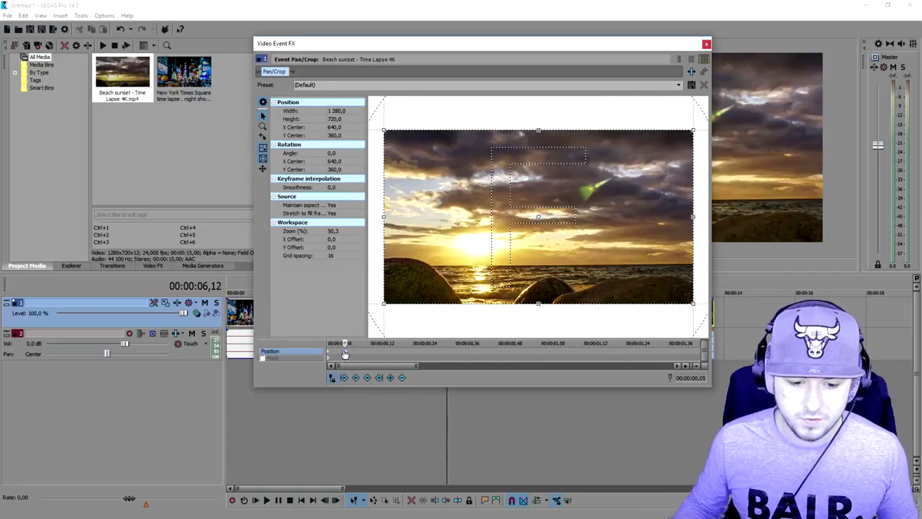
{"action": "right_click", "coordinate": [329, 354]}
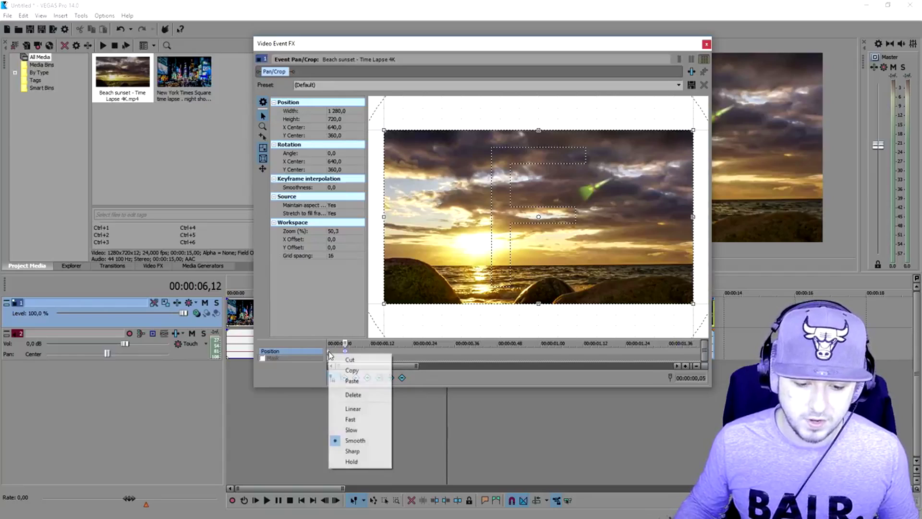
{"action": "left_click", "coordinate": [356, 441]}
{"action": "left_click", "coordinate": [706, 44]}
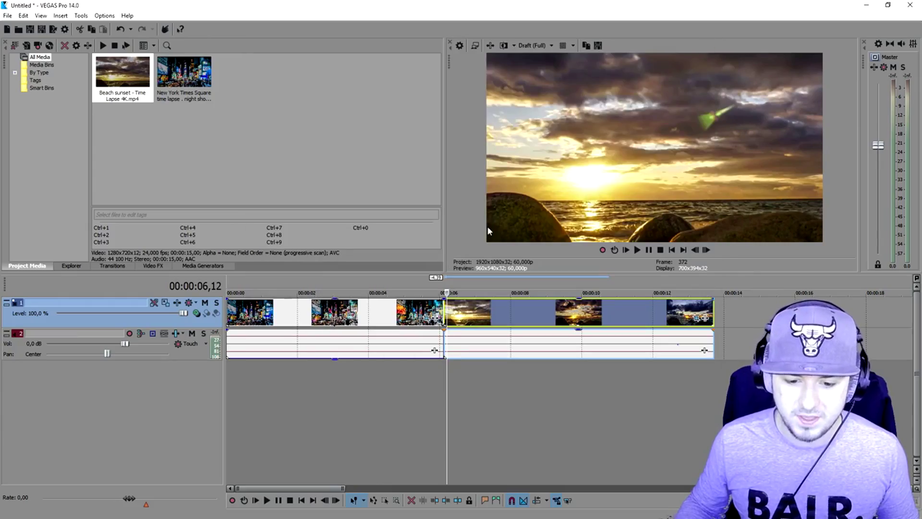
{"action": "left_click", "coordinate": [424, 281]}
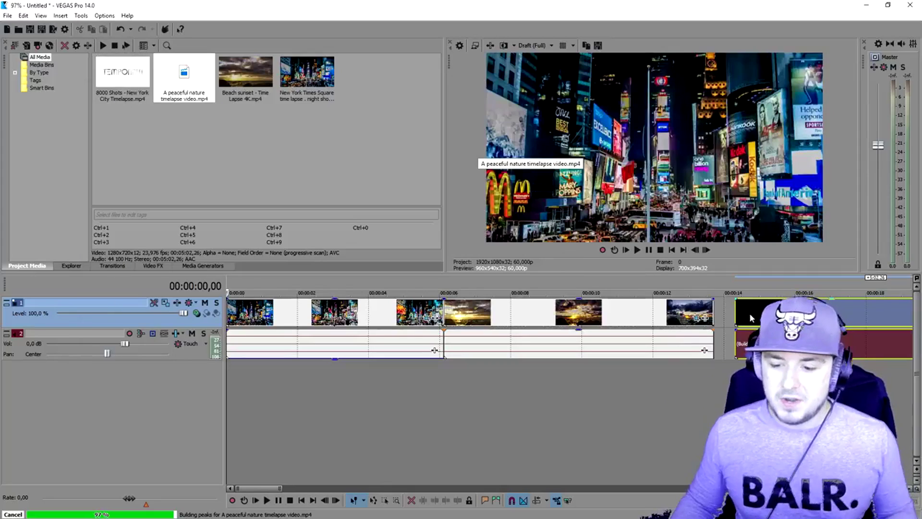
Cut off the part of the nature timelapse clip before 00:00:37,08 on the timeline.
{"action": "scroll", "coordinate": [751, 314], "scroll_direction": "down", "scroll_amount": 3}
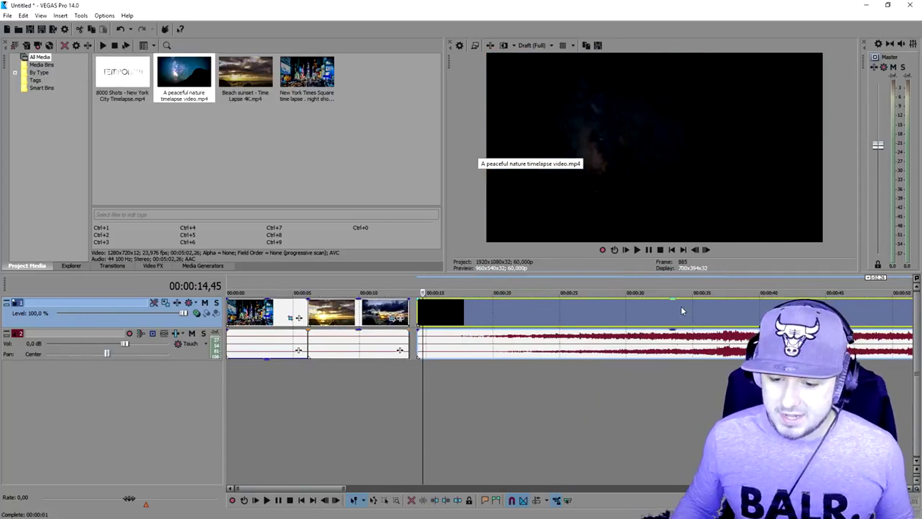
{"action": "left_click", "coordinate": [577, 305]}
{"action": "left_click", "coordinate": [693, 313]}
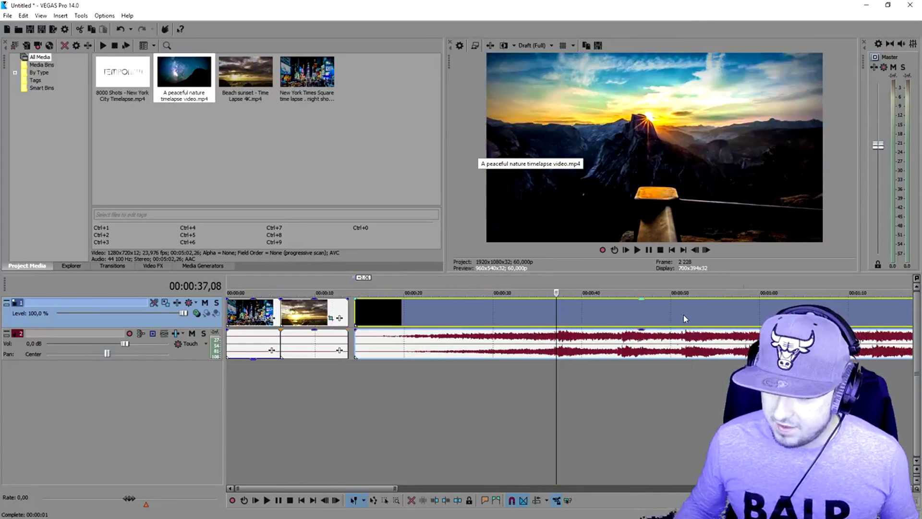
{"action": "left_click_drag", "start_coordinate": [723, 319], "coordinate": [575, 331]}
{"action": "left_click", "coordinate": [575, 332]}
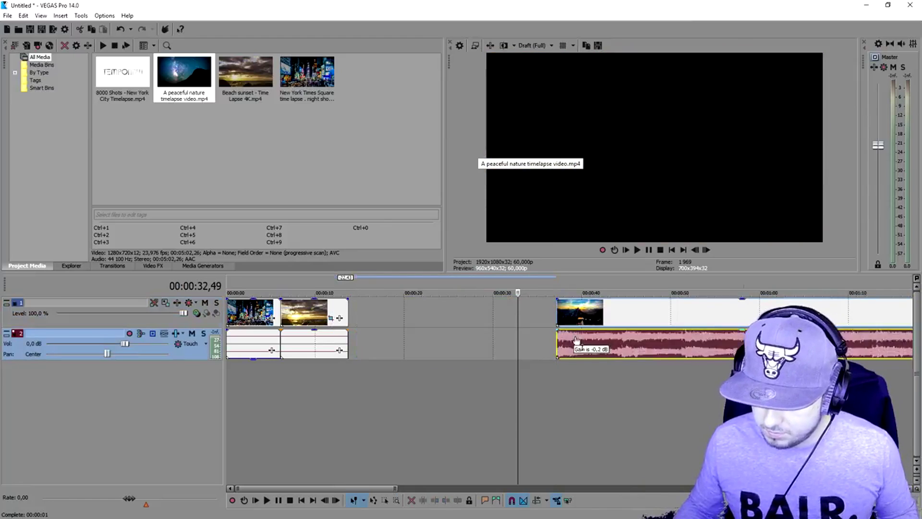
Shorten the nature timelapse clip from its end and move it directly against the Beach sunset clip.
{"action": "scroll", "coordinate": [586, 339], "scroll_direction": "down", "scroll_amount": 6}
{"action": "left_click_drag", "start_coordinate": [909, 307], "coordinate": [395, 307]}
{"action": "scroll", "coordinate": [386, 318], "scroll_direction": "up", "scroll_amount": 6}
{"action": "left_click_drag", "start_coordinate": [576, 320], "coordinate": [369, 321]}
Add a Pan/Crop keyframe with a tighter crop at 00:00:07,31, five frames before the Beach sunset clip's end.
{"action": "left_click", "coordinate": [337, 283]}
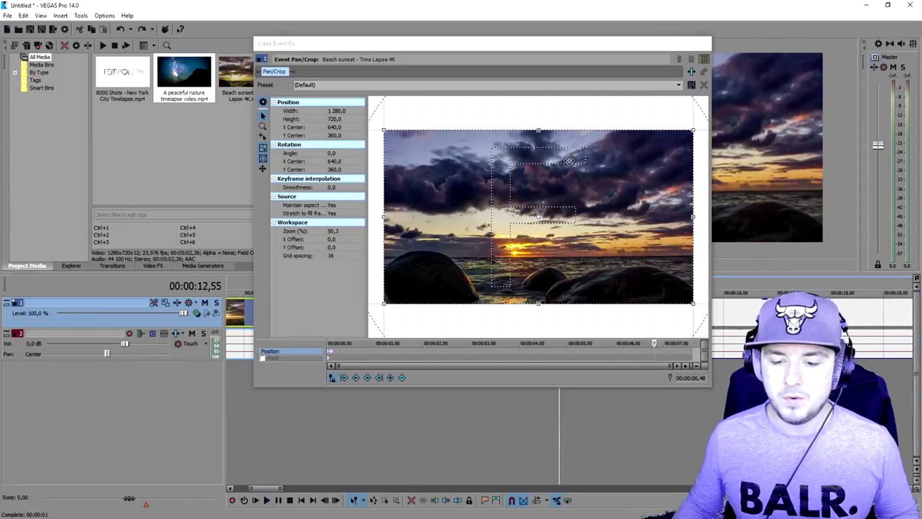
{"action": "scroll", "coordinate": [538, 216], "scroll_direction": "down", "scroll_amount": 3}
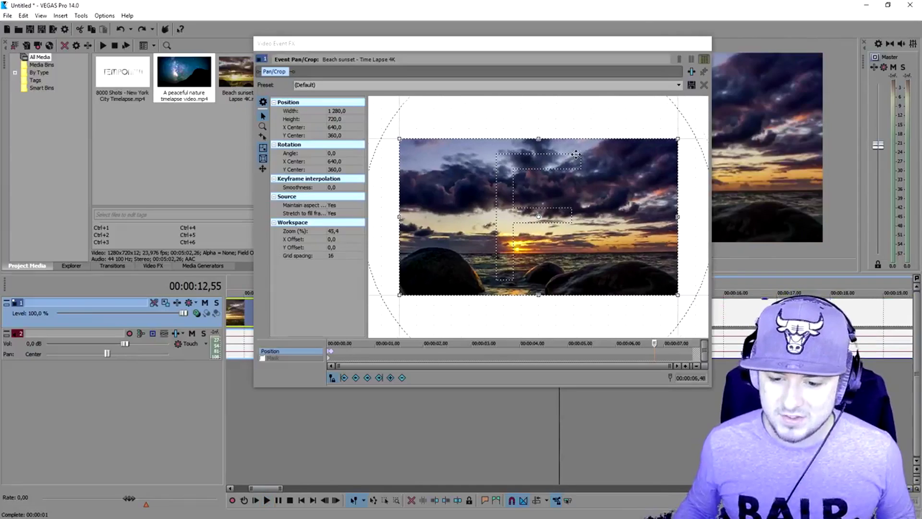
{"action": "scroll", "coordinate": [644, 353], "scroll_direction": "down", "scroll_amount": 3}
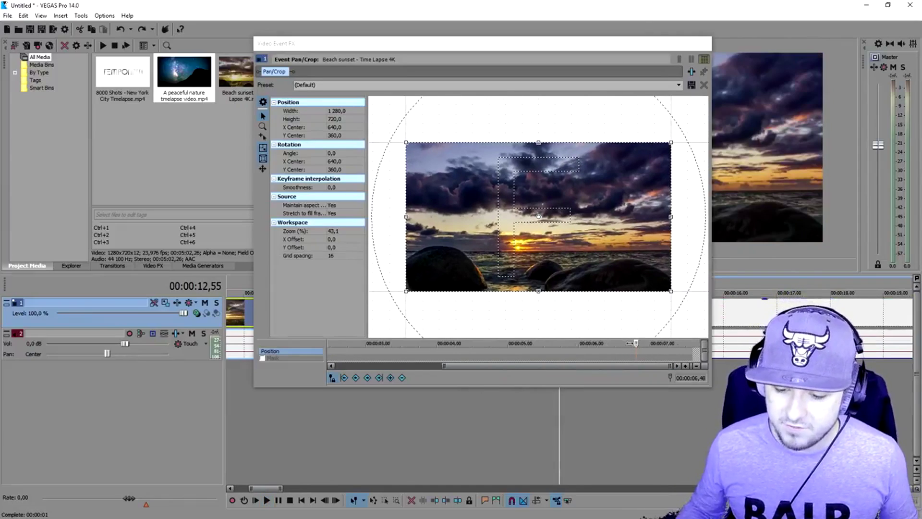
{"action": "left_click", "coordinate": [693, 347]}
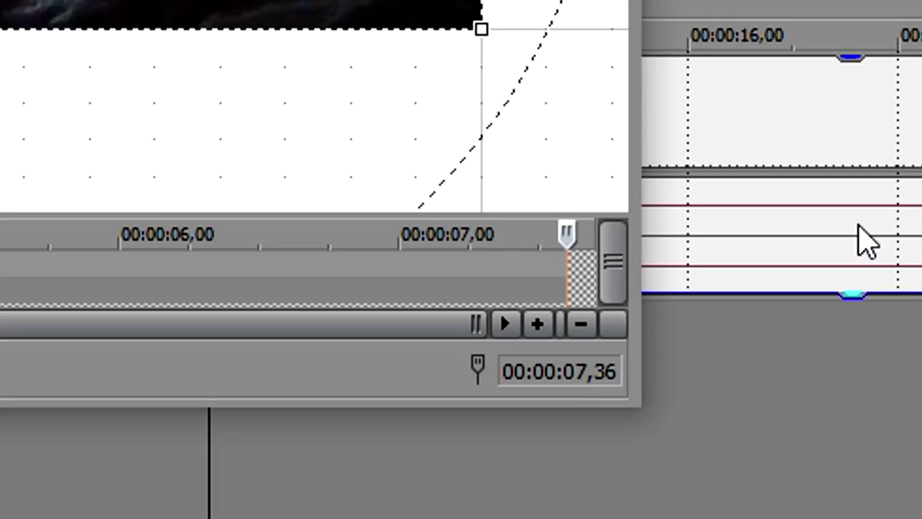
{"action": "key", "text": "Left"}
{"action": "key", "text": "Left"}
{"action": "key", "text": "Left"}
{"action": "key", "text": "Left"}
{"action": "key", "text": "Left"}
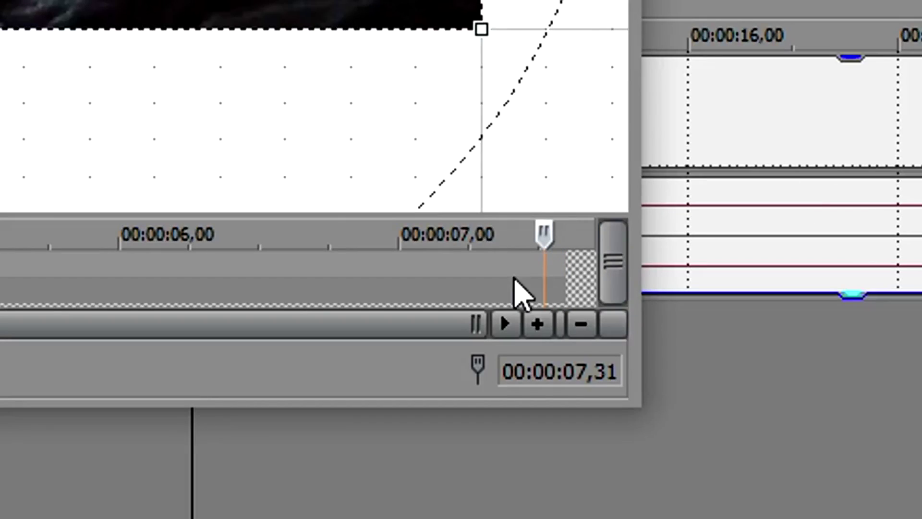
{"action": "scroll", "coordinate": [548, 276], "scroll_direction": "up", "scroll_amount": 3}
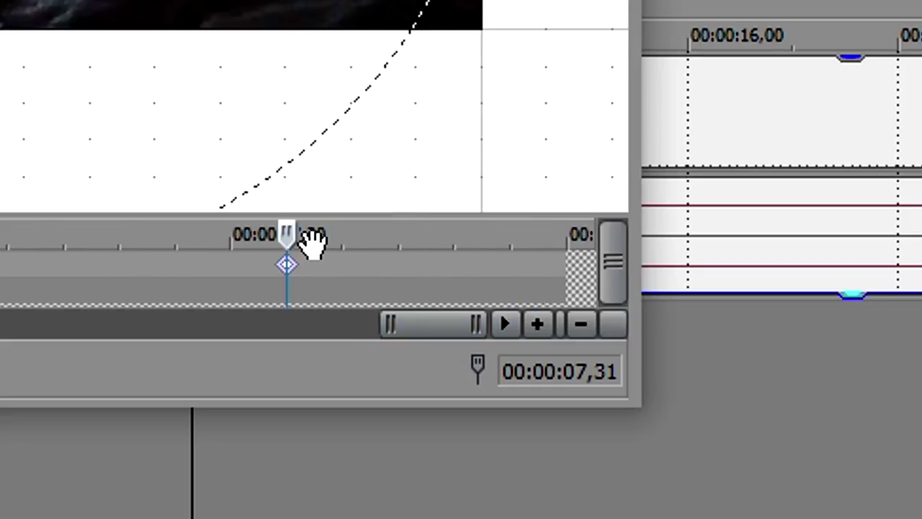
Restore the crop to the full frame at the very end of the Beach sunset clip.
{"action": "left_click_drag", "start_coordinate": [290, 233], "coordinate": [696, 220]}
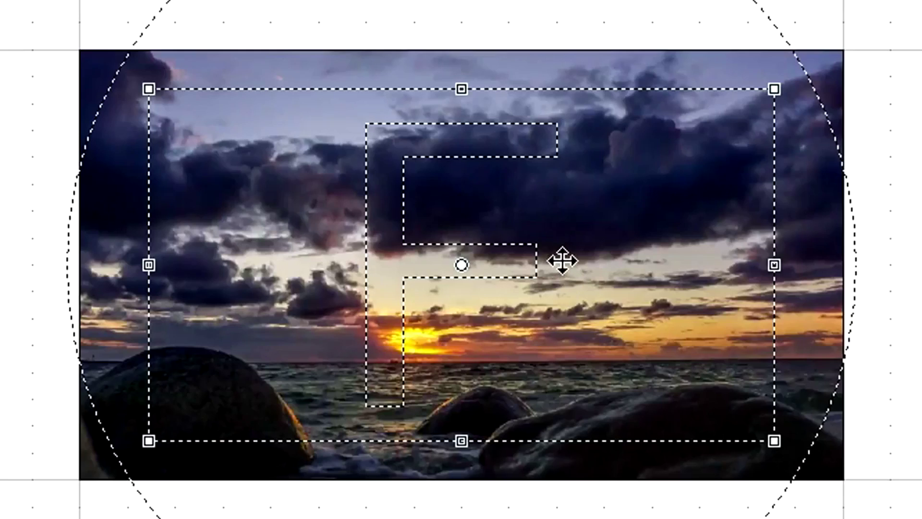
{"action": "right_click", "coordinate": [561, 264]}
{"action": "left_click", "coordinate": [611, 284]}
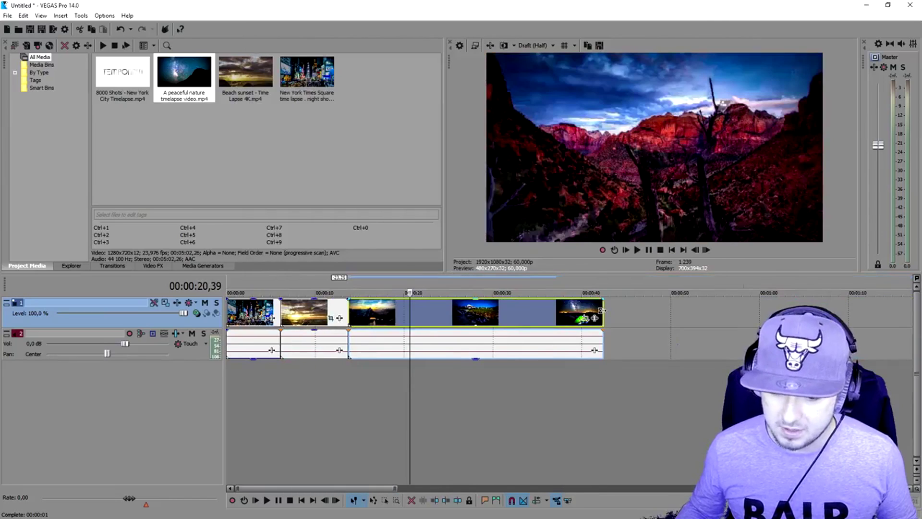
Trim the nature timelapse clip's end to about 00:00:25,31 and crop its first Pan/Crop keyframe to about 1010 x 568.
{"action": "left_click_drag", "start_coordinate": [602, 311], "coordinate": [456, 312]}
{"action": "scroll", "coordinate": [641, 334], "scroll_direction": "up", "scroll_amount": 3}
{"action": "left_click", "coordinate": [677, 318]}
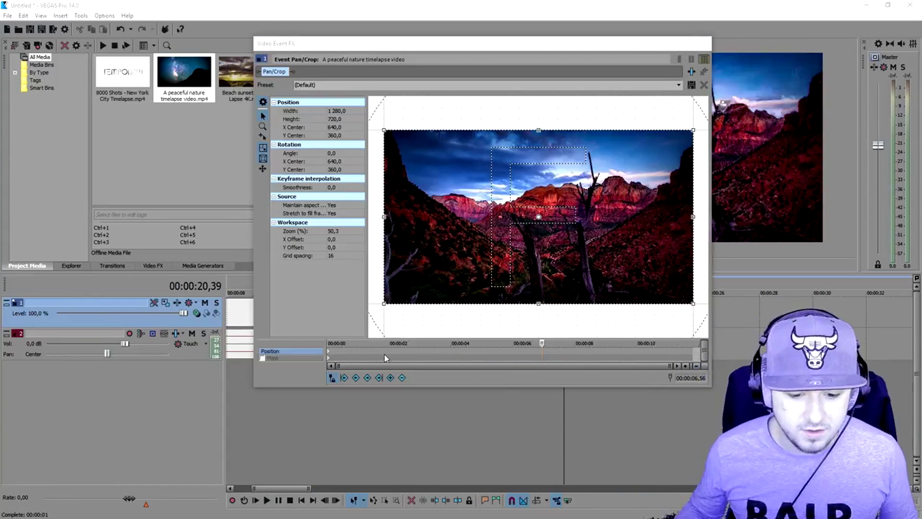
{"action": "left_click", "coordinate": [330, 355]}
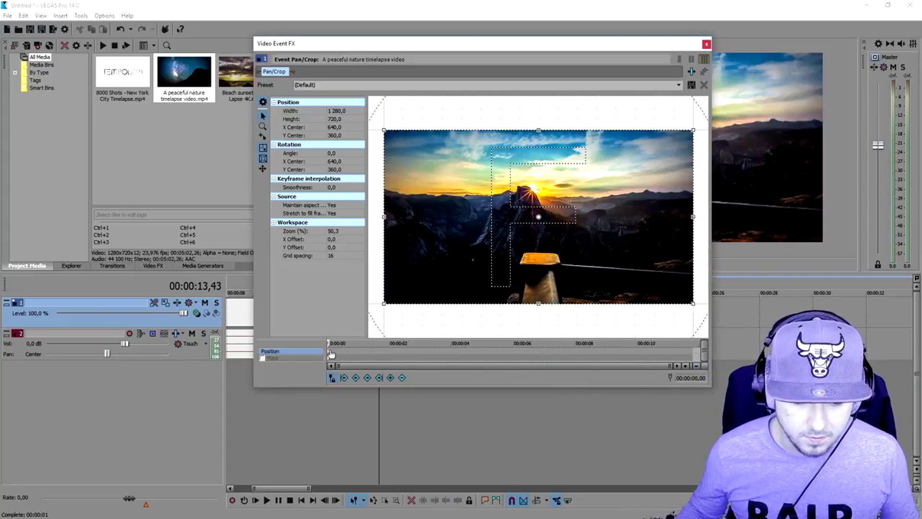
{"action": "left_click_drag", "start_coordinate": [327, 343], "coordinate": [288, 344]}
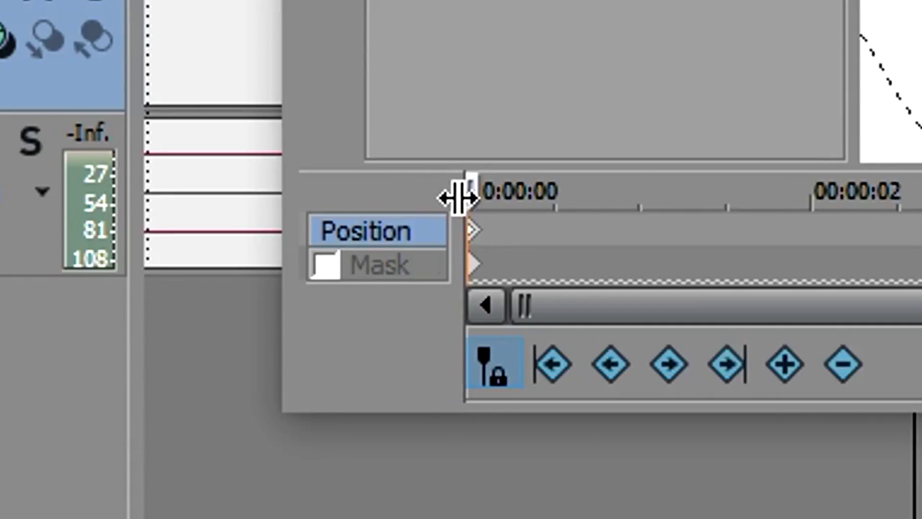
{"action": "left_click_drag", "start_coordinate": [458, 198], "coordinate": [607, 198]}
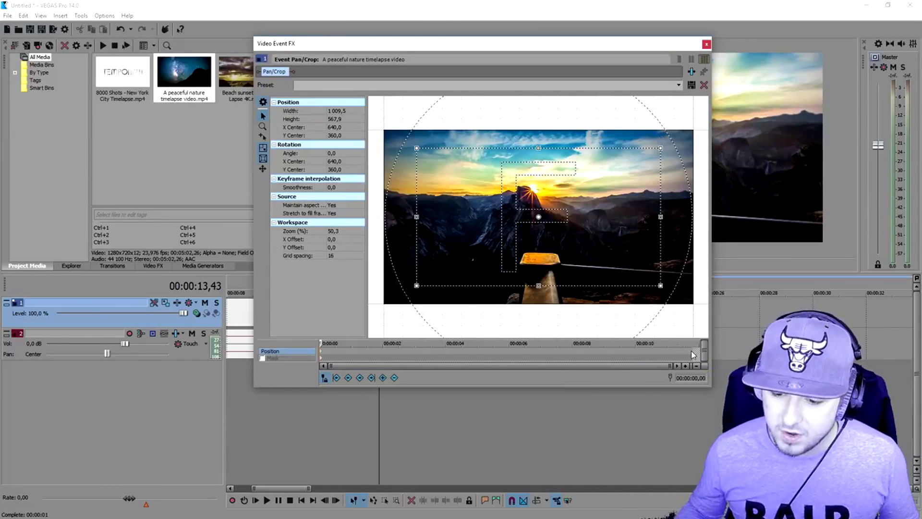
Add a Pan/Crop keyframe to the nature timelapse clip at 00:00:11,43, five frames before its end.
{"action": "left_click", "coordinate": [692, 352]}
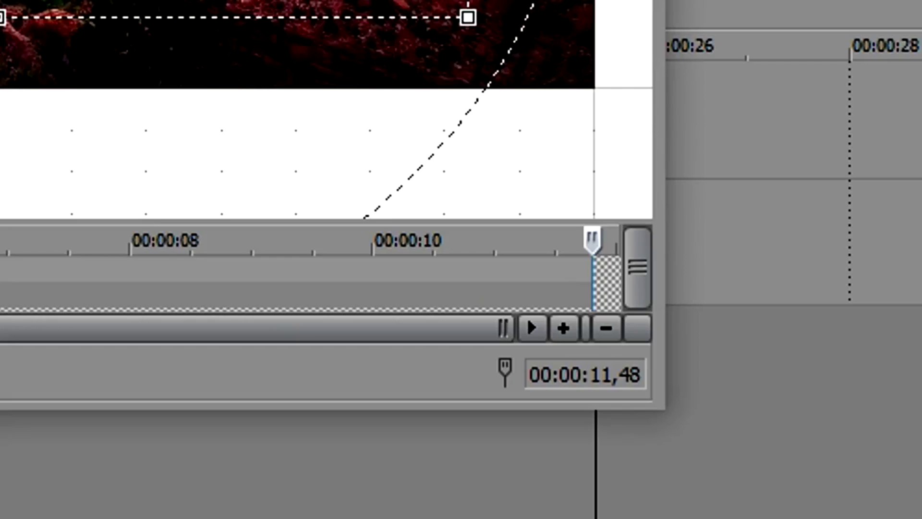
{"action": "key", "text": "Left"}
{"action": "key", "text": "Left"}
{"action": "key", "text": "Left"}
{"action": "key", "text": "Left"}
{"action": "key", "text": "Left"}
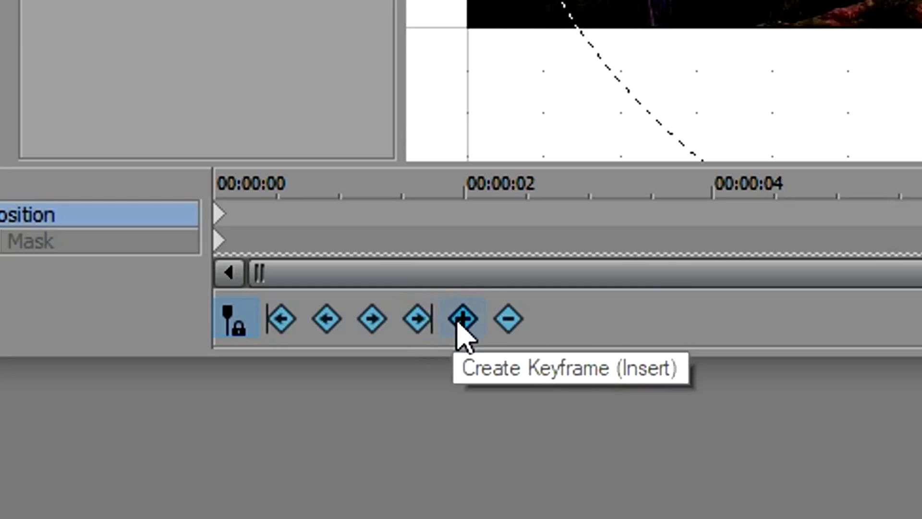
{"action": "key", "text": "Up"}
{"action": "key", "text": "Up"}
{"action": "key", "text": "Up"}
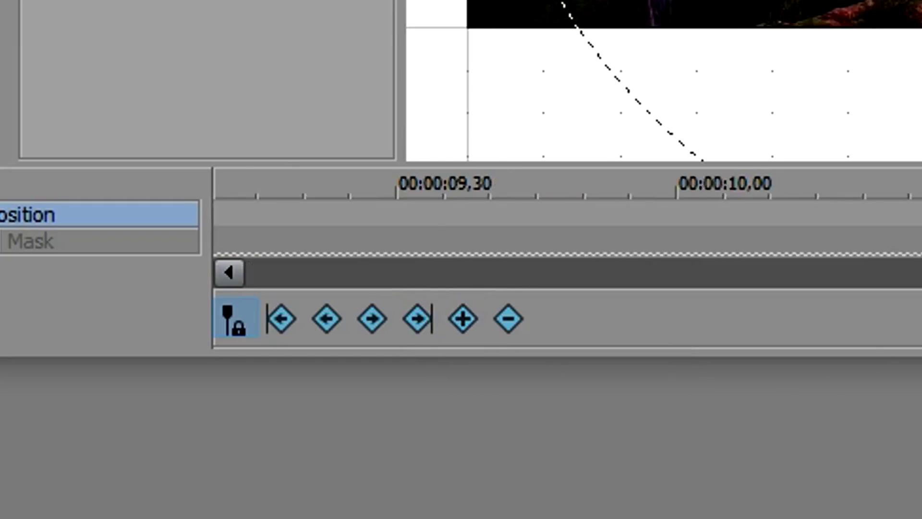
Restore the crop to the full frame at 00:00:11,48, the very end of the nature timelapse clip.
{"action": "key", "text": "Right"}
{"action": "key", "text": "Right"}
{"action": "key", "text": "Right"}
{"action": "key", "text": "Right"}
{"action": "key", "text": "Right"}
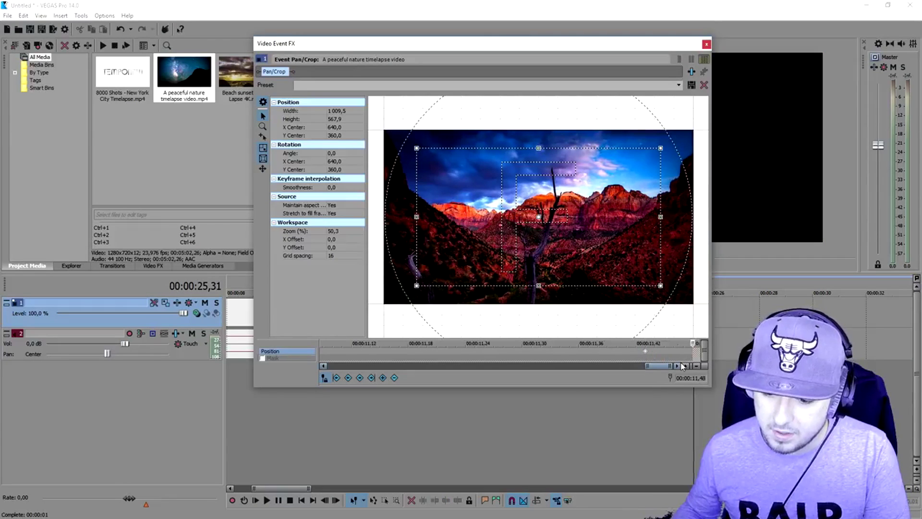
{"action": "right_click", "coordinate": [521, 207]}
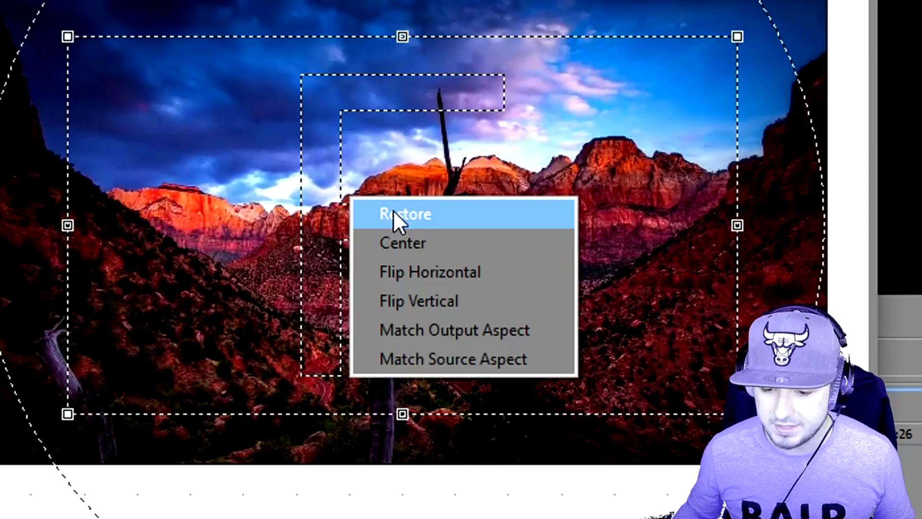
{"action": "left_click", "coordinate": [535, 212]}
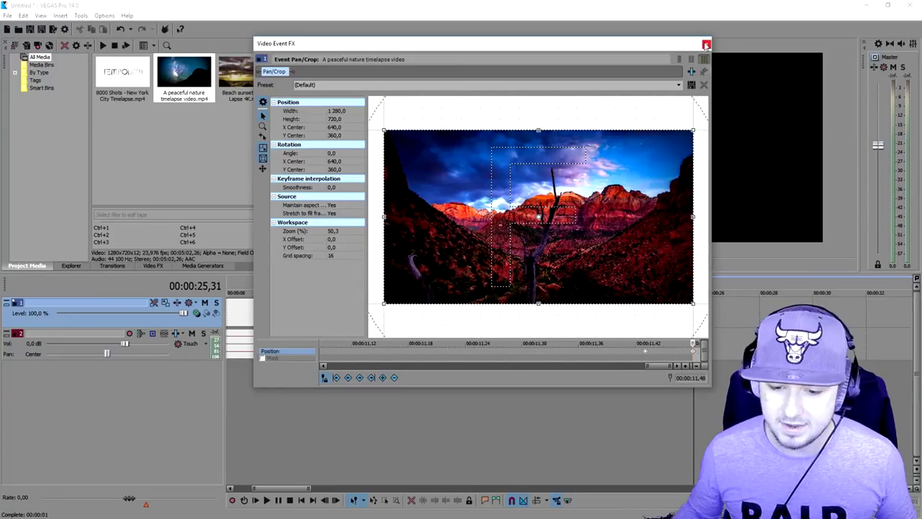
{"action": "left_click", "coordinate": [706, 41]}
Set the nature timelapse clip's Pan/Crop keyframes to Smooth interpolation.
{"action": "left_click", "coordinate": [349, 293]}
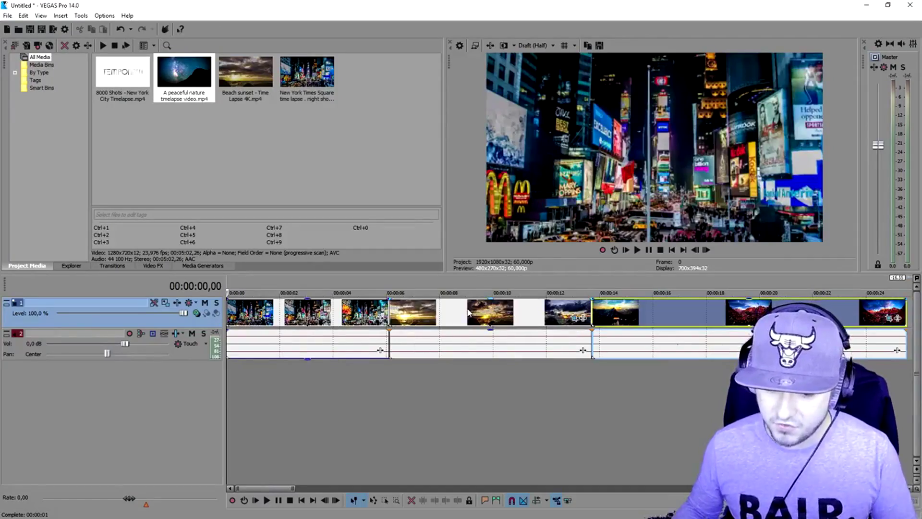
{"action": "left_click", "coordinate": [469, 313]}
{"action": "left_click", "coordinate": [497, 318]}
{"action": "right_click", "coordinate": [692, 352]}
{"action": "left_click", "coordinate": [710, 441]}
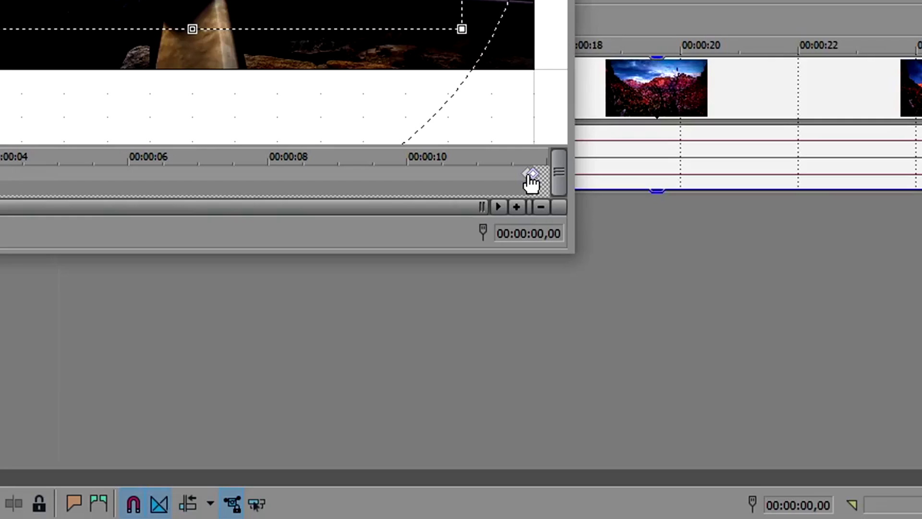
{"action": "right_click", "coordinate": [691, 353]}
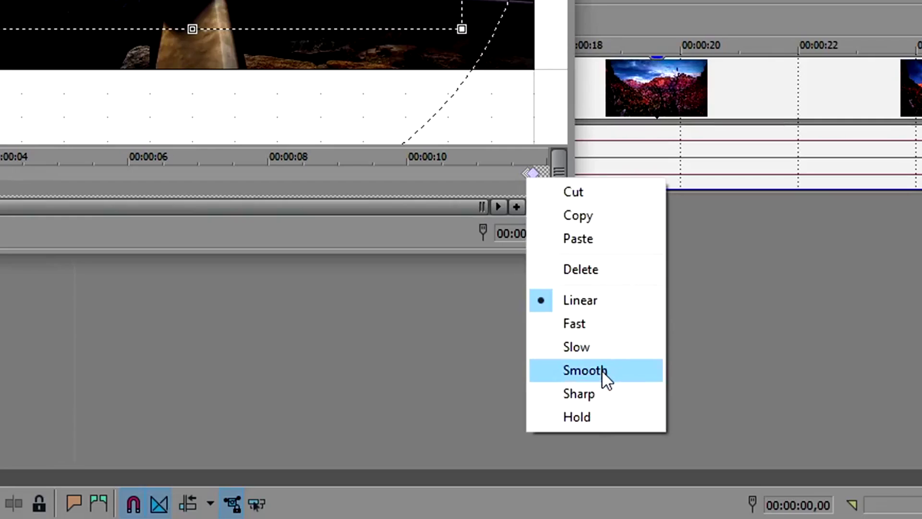
{"action": "left_click", "coordinate": [725, 443]}
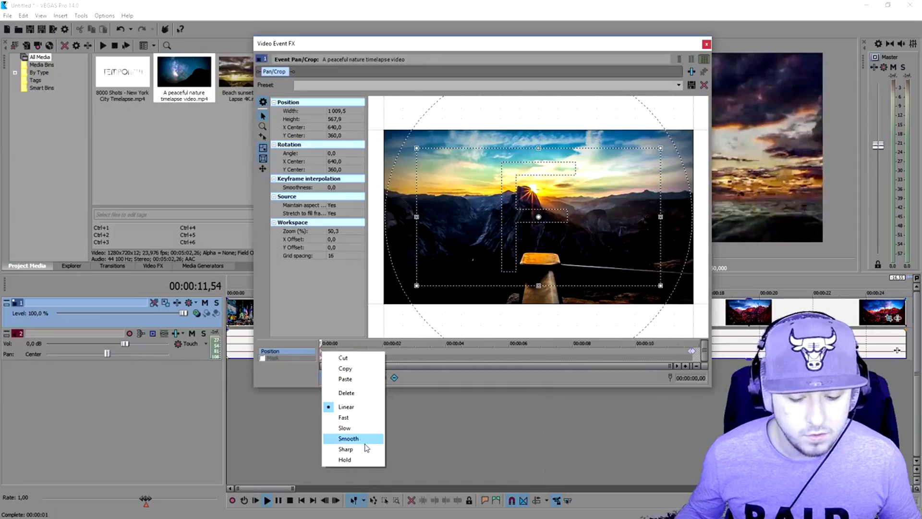
{"action": "left_click", "coordinate": [706, 45]}
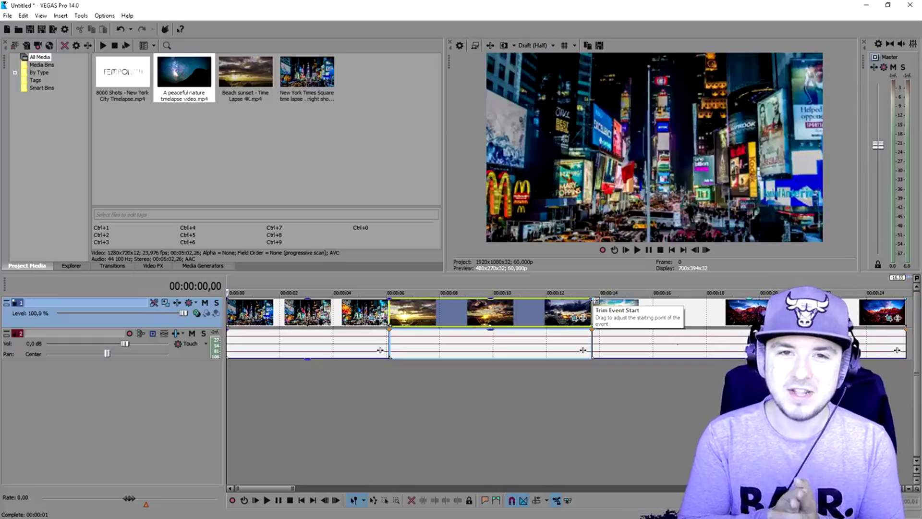
Play back the transition from the Beach sunset clip to the nature timelapse clip, starting from 00:00:13,15.
{"action": "left_click", "coordinate": [580, 280]}
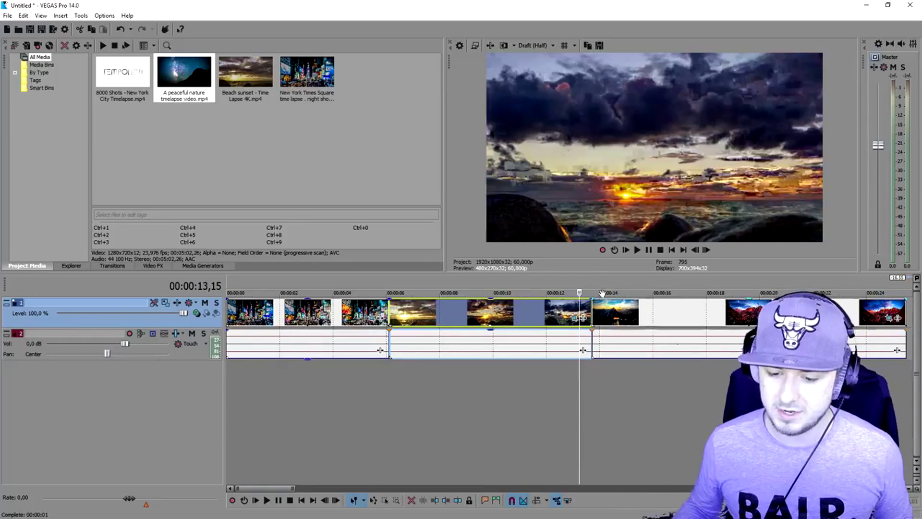
{"action": "scroll", "coordinate": [581, 310], "scroll_direction": "up", "scroll_amount": 3}
{"action": "key", "text": "space"}
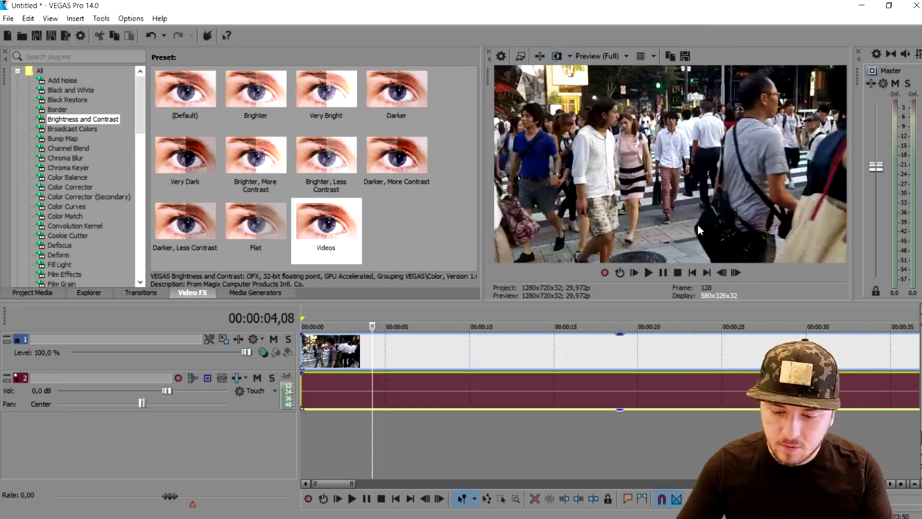
Preview the Tokyo street clip from its beginning and trim its end to about 35 seconds.
{"action": "left_click", "coordinate": [692, 272]}
{"action": "key", "text": "space"}
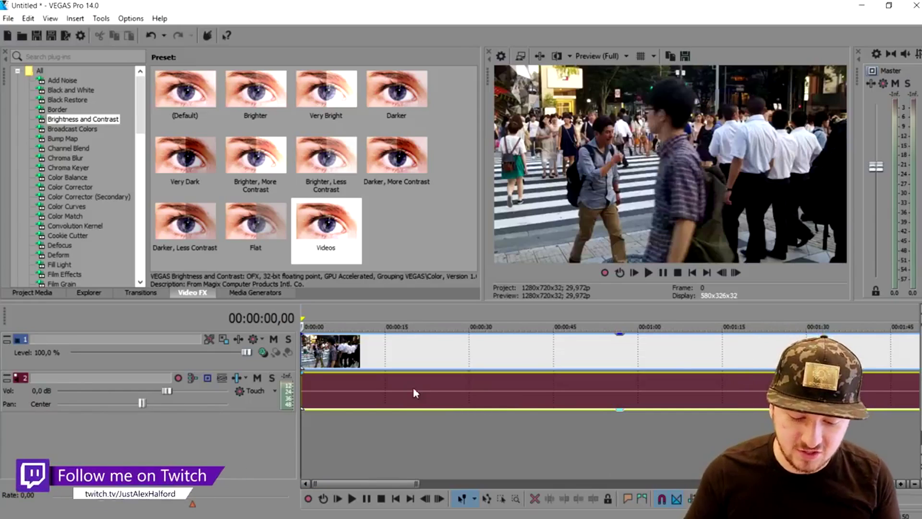
{"action": "scroll", "coordinate": [413, 387], "scroll_direction": "down", "scroll_amount": 10}
{"action": "scroll", "coordinate": [368, 365], "scroll_direction": "down", "scroll_amount": 3}
{"action": "left_click_drag", "start_coordinate": [902, 356], "coordinate": [338, 361]}
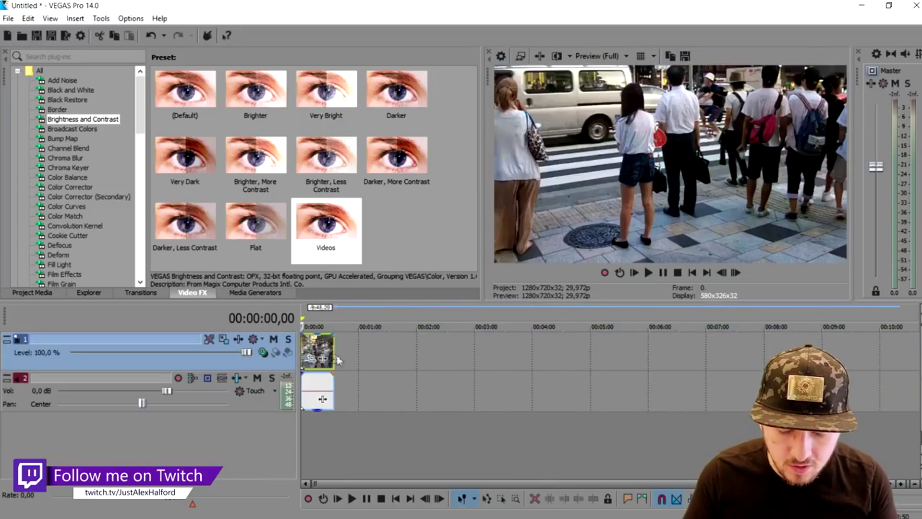
{"action": "scroll", "coordinate": [338, 360], "scroll_direction": "up", "scroll_amount": 12}
Cut about the first six seconds off the Tokyo clip and place the remaining part at the timeline's start.
{"action": "key", "text": "space"}
{"action": "left_click", "coordinate": [445, 320]}
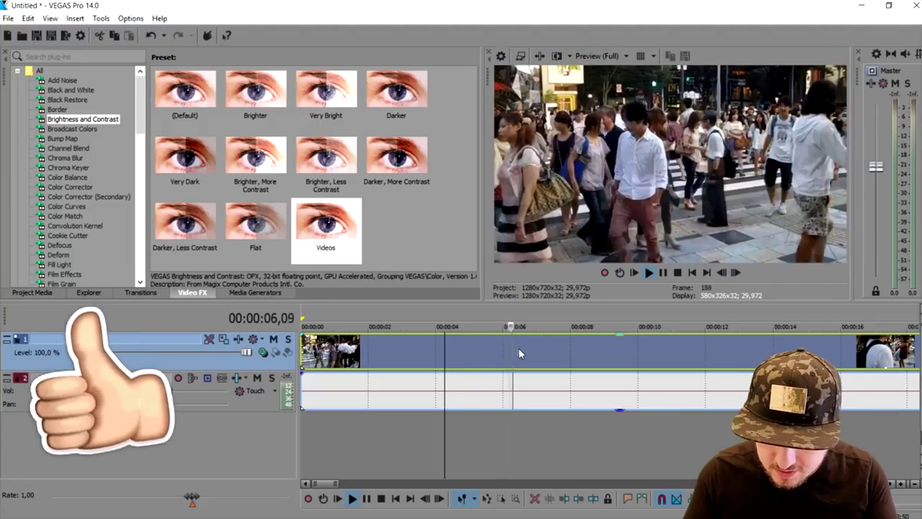
{"action": "key", "text": "space"}
{"action": "left_click", "coordinate": [523, 347]}
{"action": "left_click_drag", "start_coordinate": [523, 346], "coordinate": [480, 344]}
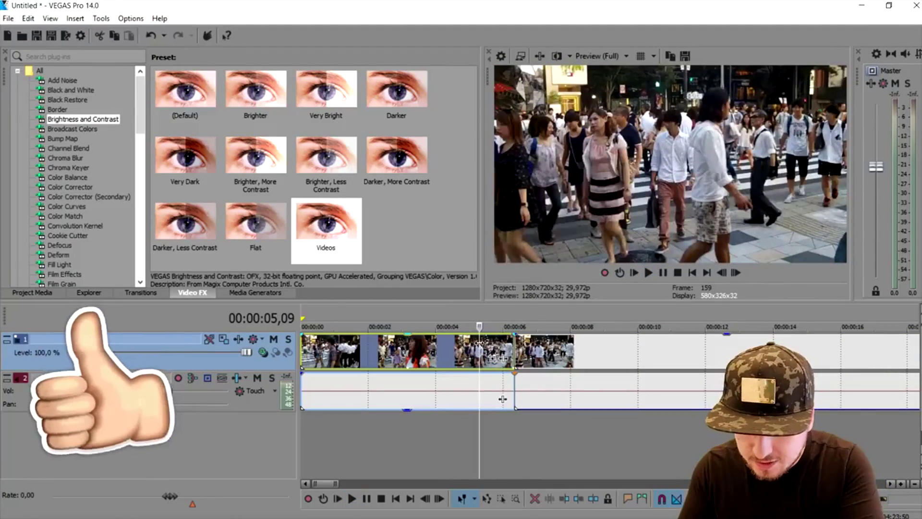
{"action": "left_click_drag", "start_coordinate": [502, 398], "coordinate": [584, 353]}
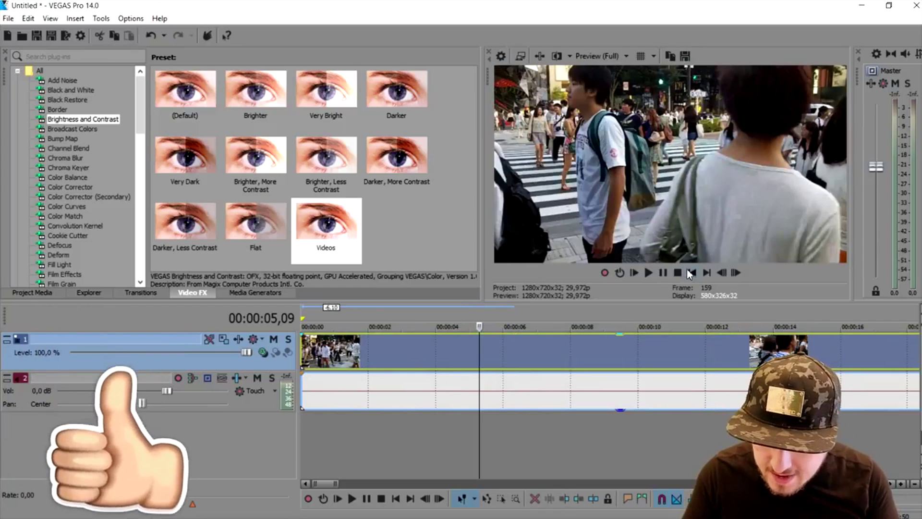
{"action": "left_click", "coordinate": [691, 272]}
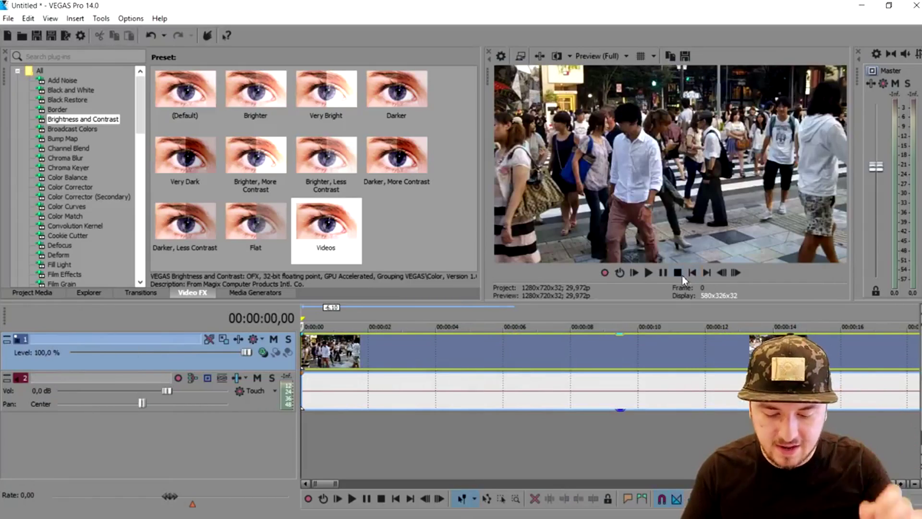
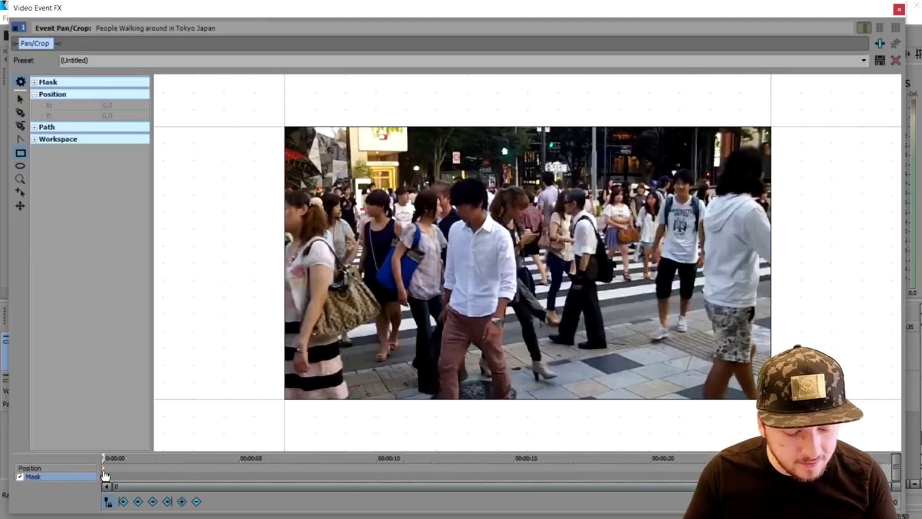
Draw a closed four-point mask path at 00:00:00,12 around the small background gap behind the passing man's neck with the Anchor Creation Tool.
{"action": "left_click", "coordinate": [104, 472]}
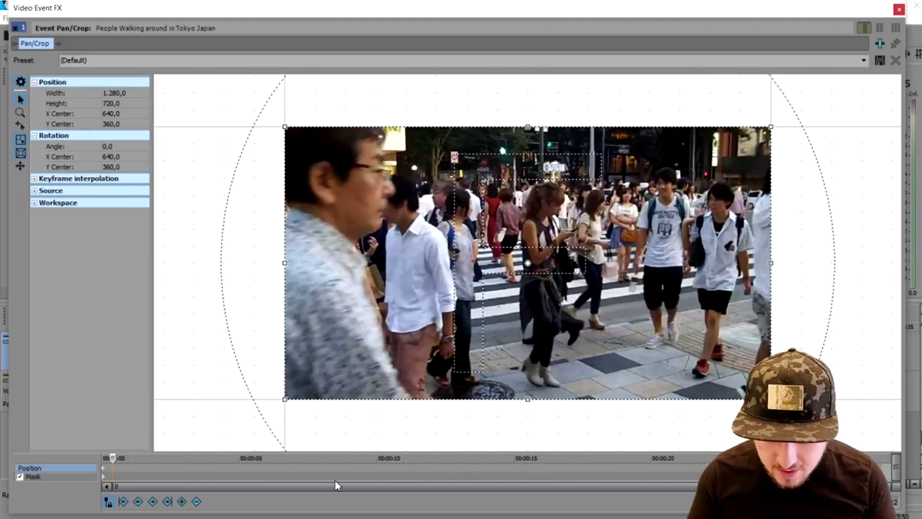
{"action": "scroll", "coordinate": [228, 140], "scroll_direction": "up", "scroll_amount": 2}
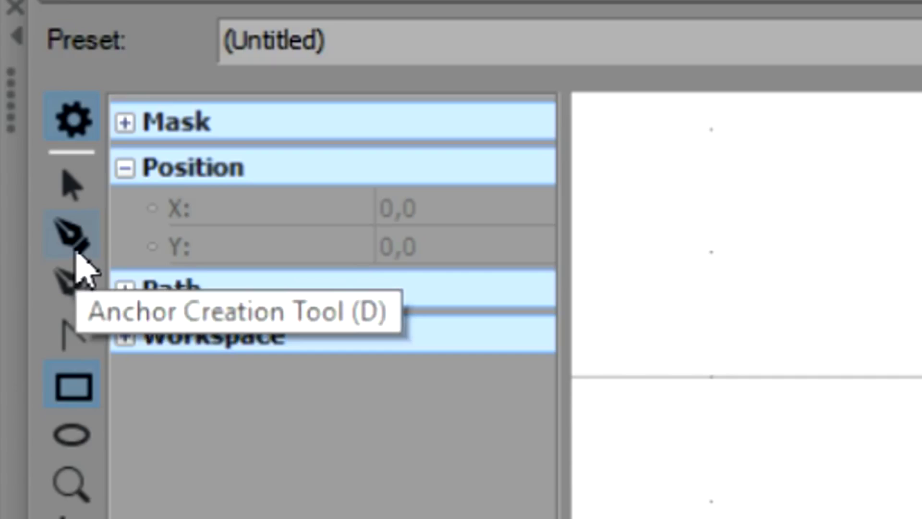
{"action": "left_click", "coordinate": [77, 254]}
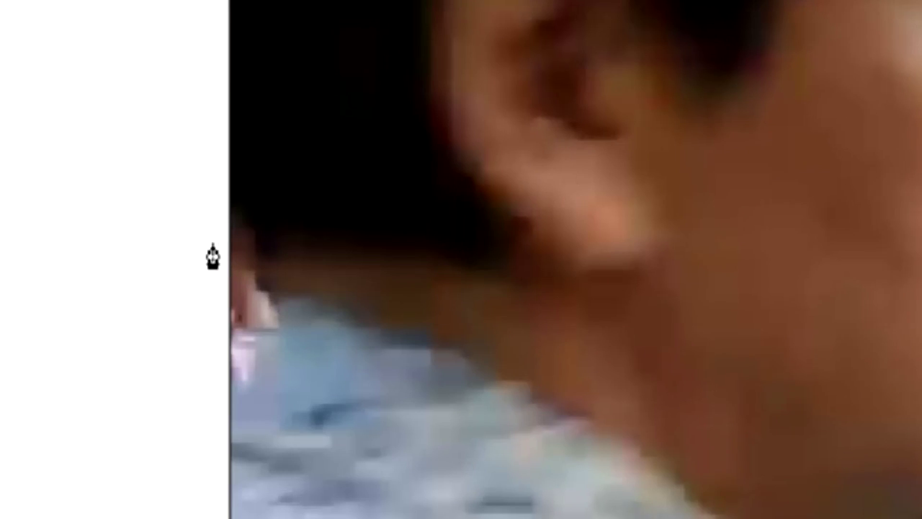
{"action": "left_click", "coordinate": [232, 218]}
{"action": "left_click", "coordinate": [281, 313]}
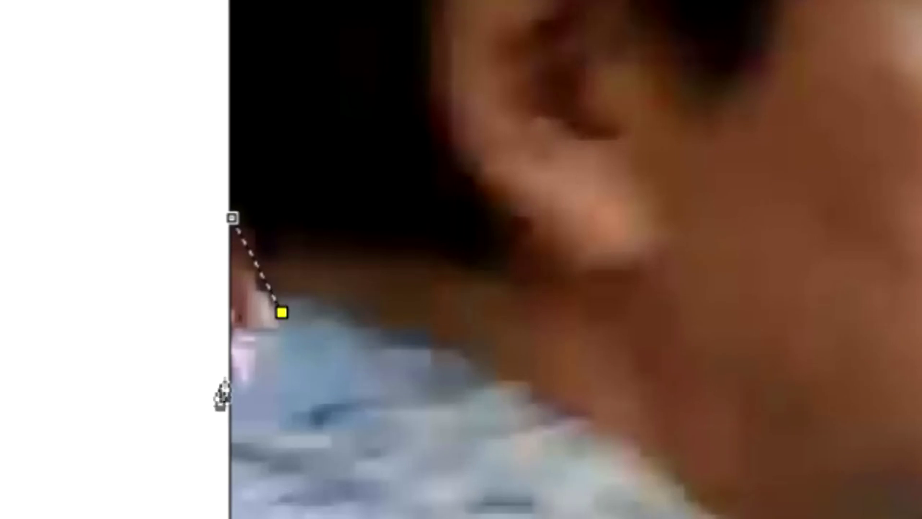
{"action": "left_click", "coordinate": [202, 404]}
{"action": "left_click", "coordinate": [190, 226]}
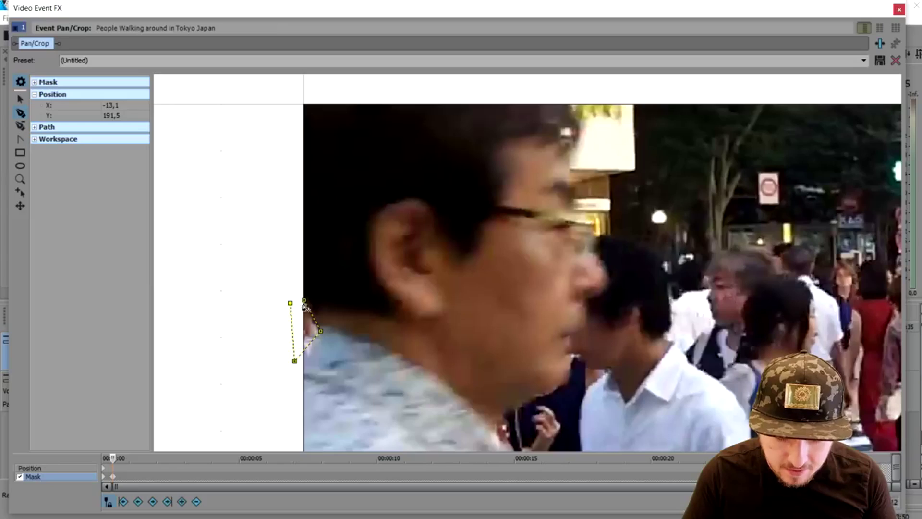
{"action": "left_click", "coordinate": [304, 302]}
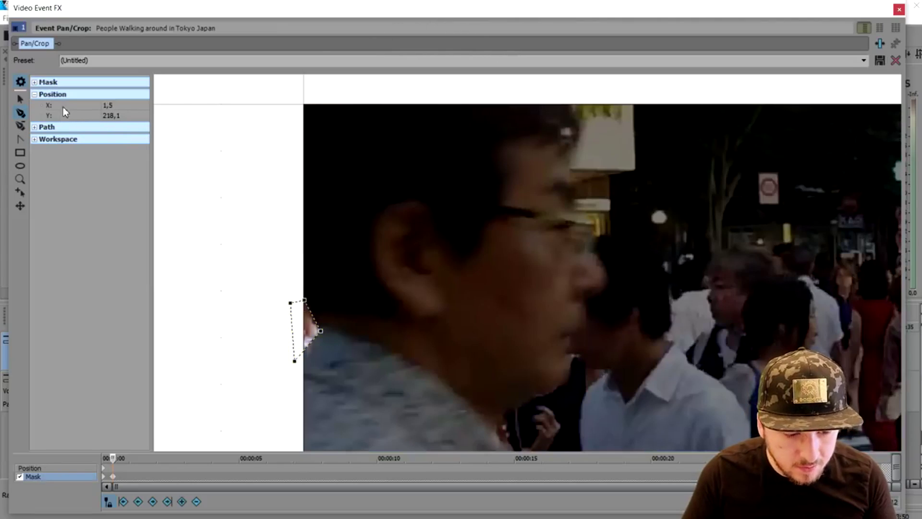
Set the mode of the mask path behind the man's neck to Negative.
{"action": "left_click", "coordinate": [64, 129]}
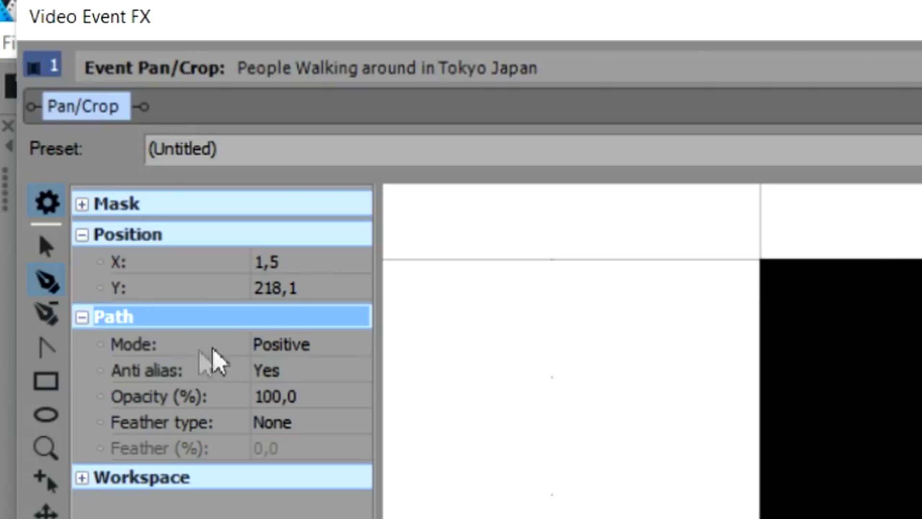
{"action": "left_click", "coordinate": [119, 139]}
{"action": "left_click", "coordinate": [119, 153]}
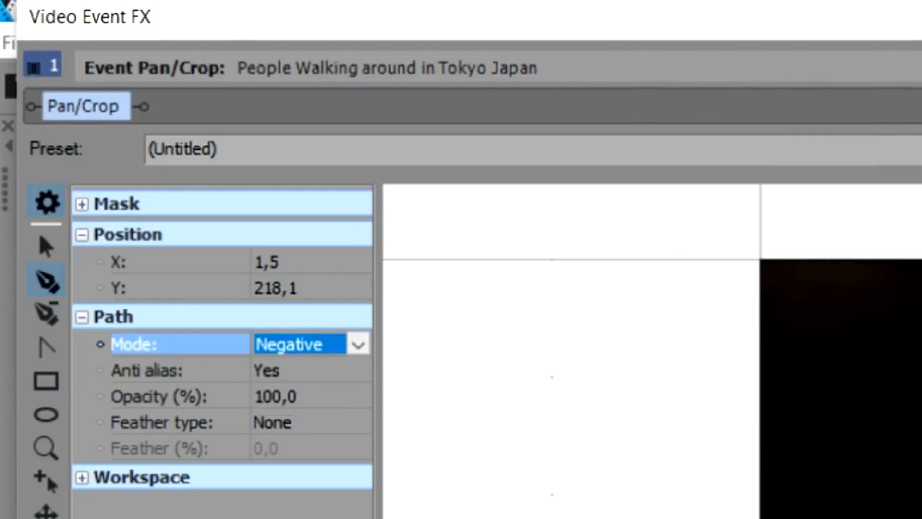
{"action": "left_click", "coordinate": [114, 478]}
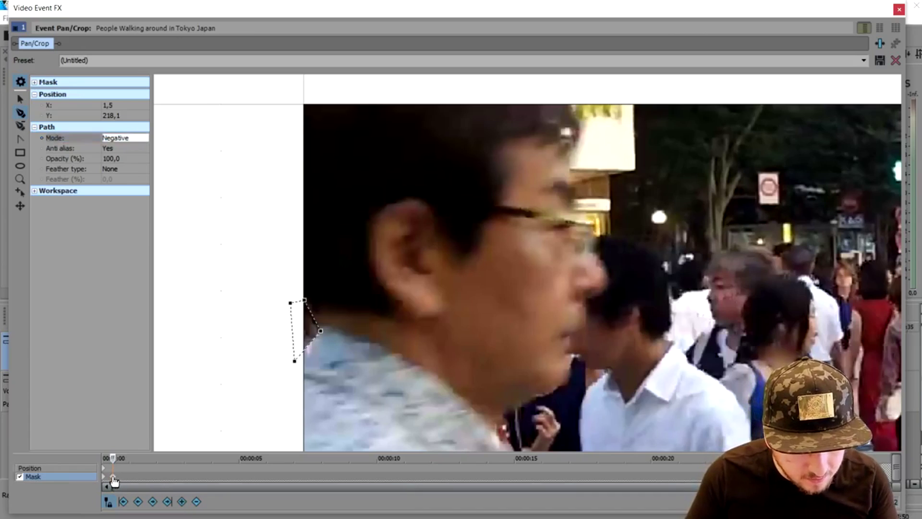
Advance one frame past the mask keyframe to 00:00:00,13 and clear the existing mask path there.
{"action": "left_click", "coordinate": [127, 483]}
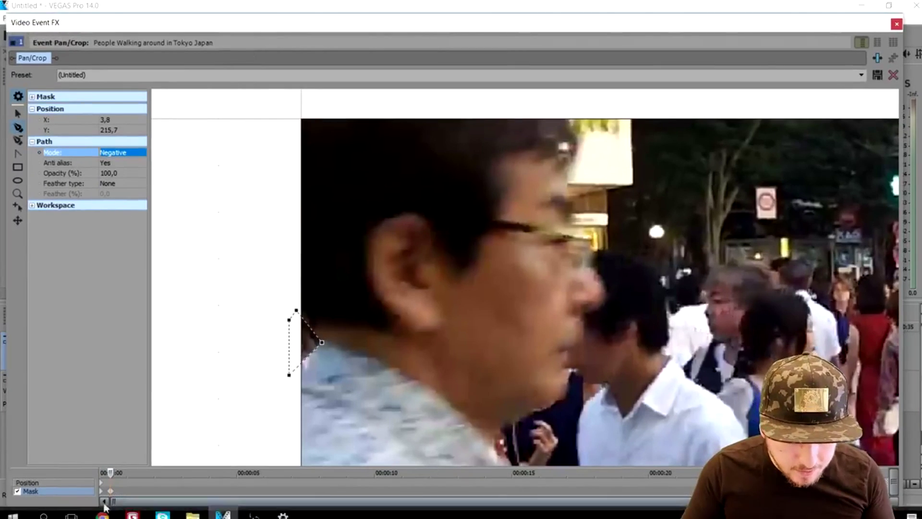
{"action": "scroll", "coordinate": [115, 485], "scroll_direction": "up", "scroll_amount": 5}
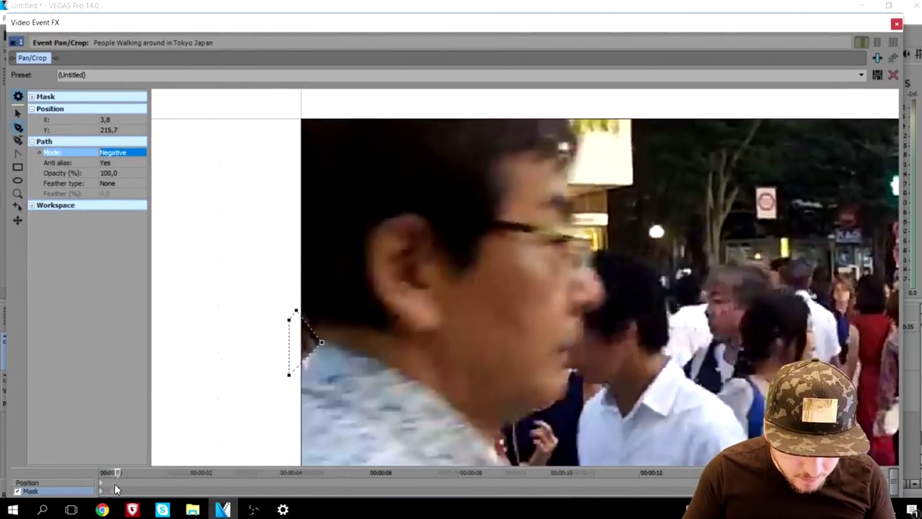
{"action": "left_click", "coordinate": [138, 496]}
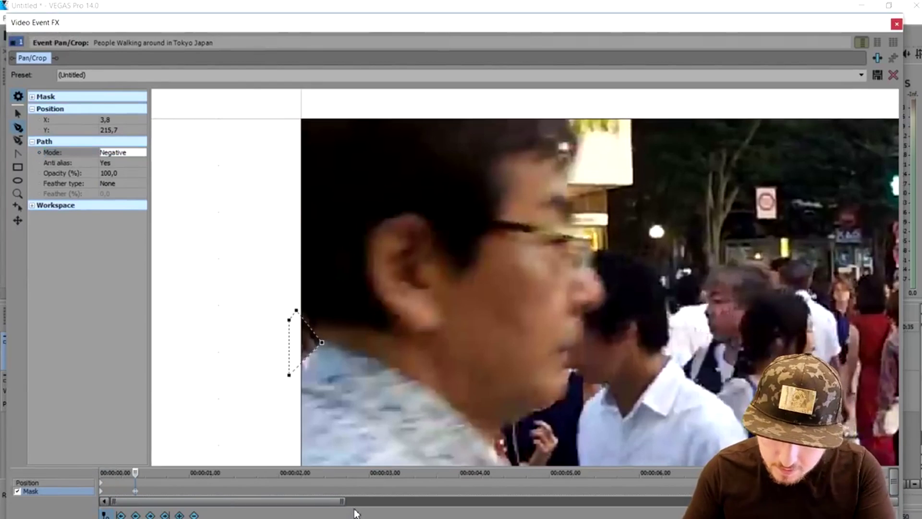
{"action": "key", "text": "Right"}
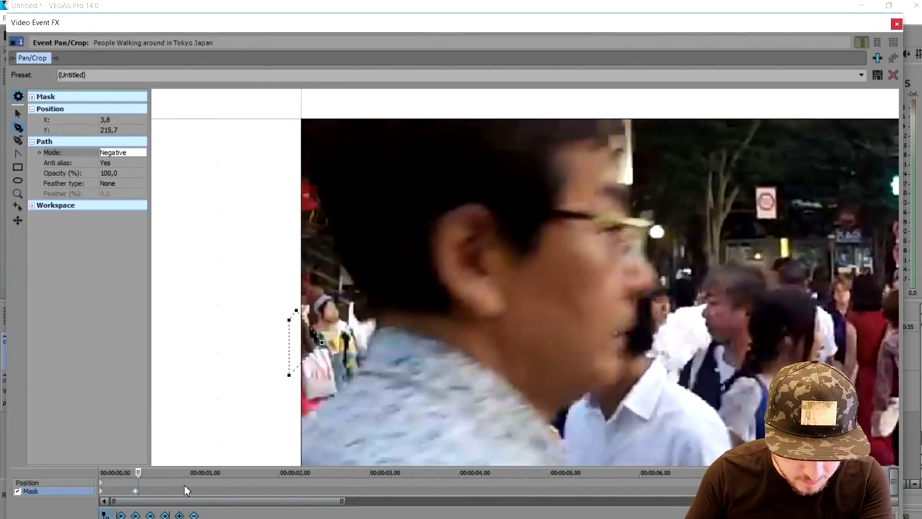
{"action": "scroll", "coordinate": [201, 486], "scroll_direction": "up", "scroll_amount": 6}
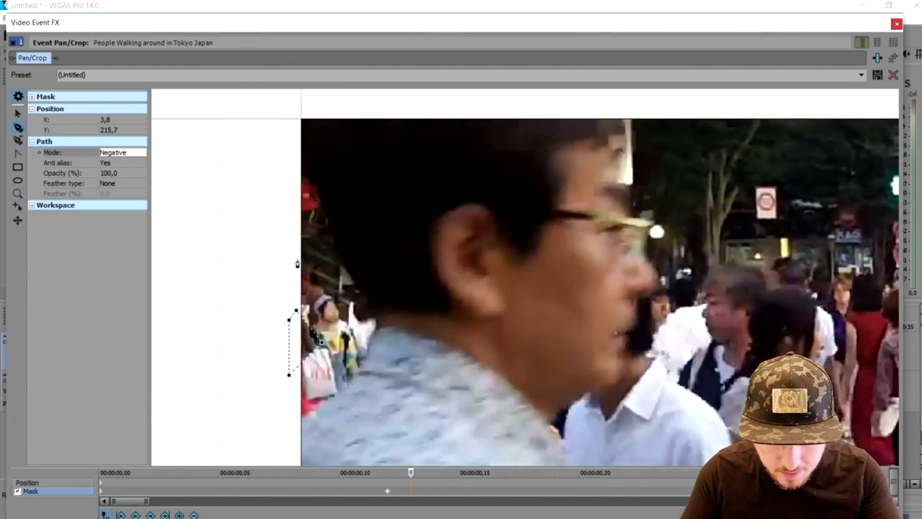
{"action": "right_click", "coordinate": [273, 248]}
{"action": "left_click", "coordinate": [283, 254]}
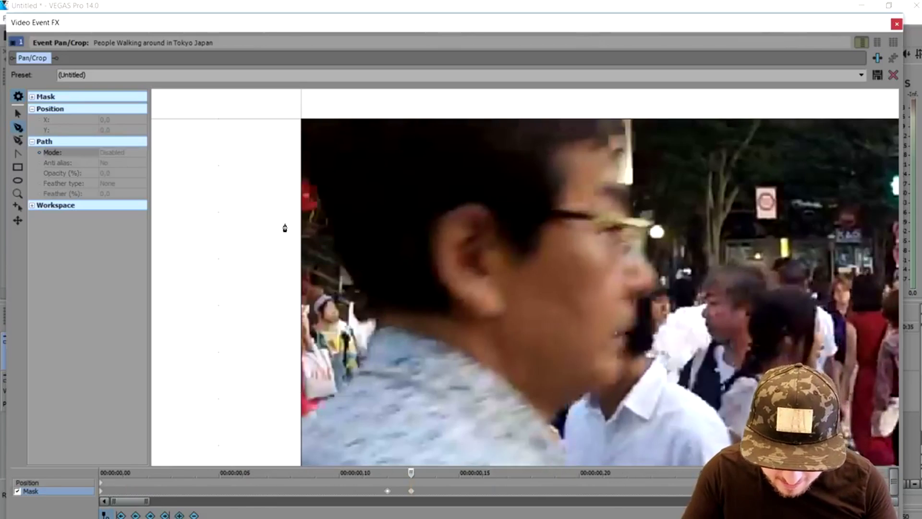
Draw a closed mask path around the background strip between the frame's edge and the man's head and shoulder at 00:00:00,13.
{"action": "left_click", "coordinate": [299, 177]}
{"action": "left_click", "coordinate": [366, 298]}
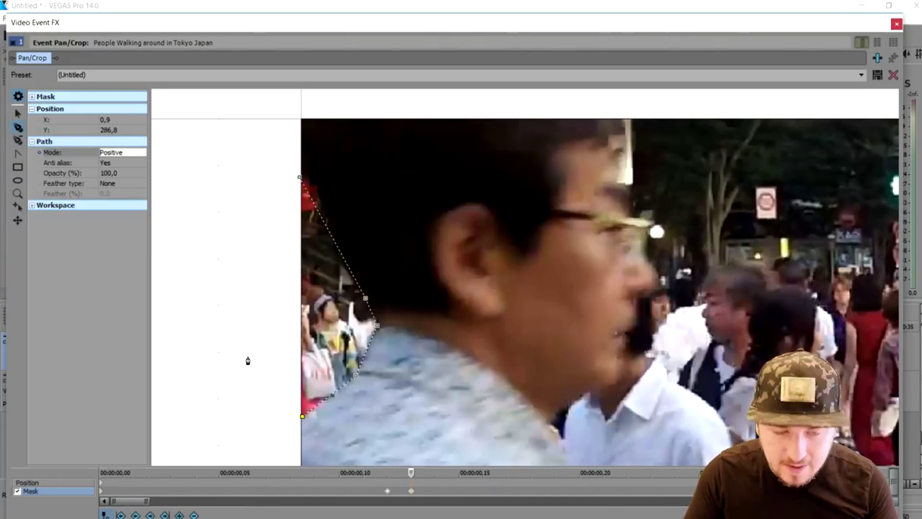
{"action": "left_click", "coordinate": [255, 297]}
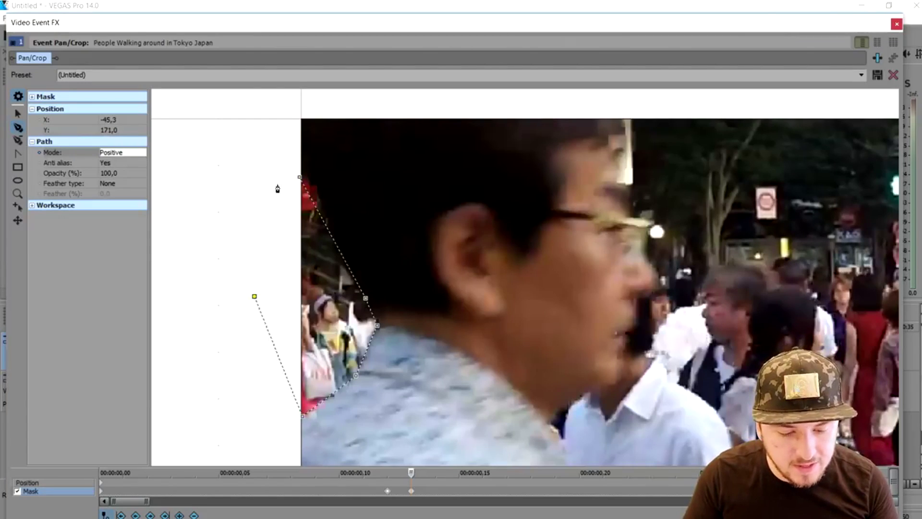
{"action": "left_click", "coordinate": [299, 177]}
{"action": "left_click_drag", "start_coordinate": [370, 31], "coordinate": [385, 45]}
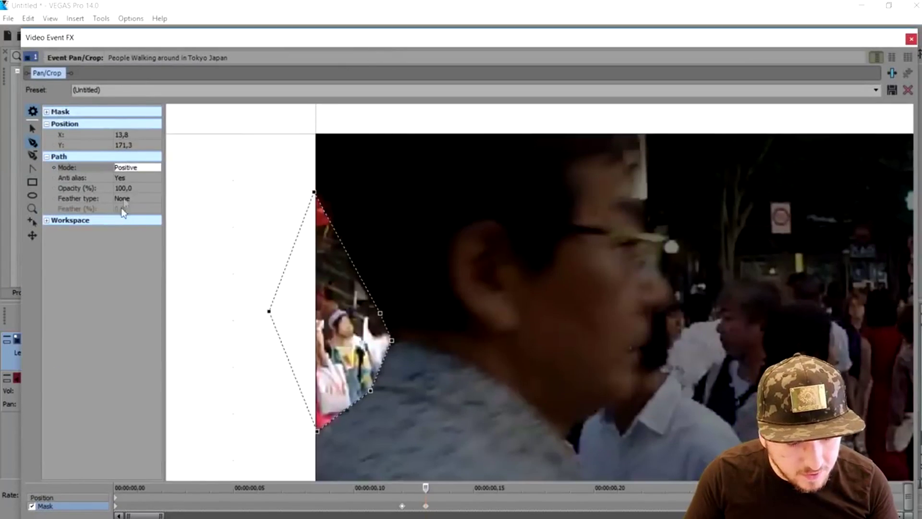
Set the 00:00:00,13 mask path's mode to Negative and extend its upper end higher along the back of the man's head.
{"action": "left_click", "coordinate": [135, 174]}
{"action": "left_click", "coordinate": [133, 184]}
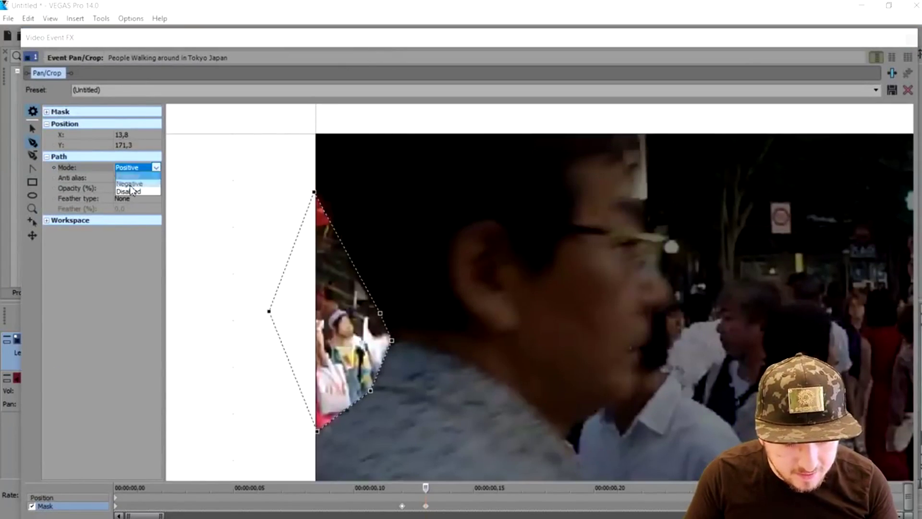
{"action": "left_click_drag", "start_coordinate": [312, 48], "coordinate": [297, 395]}
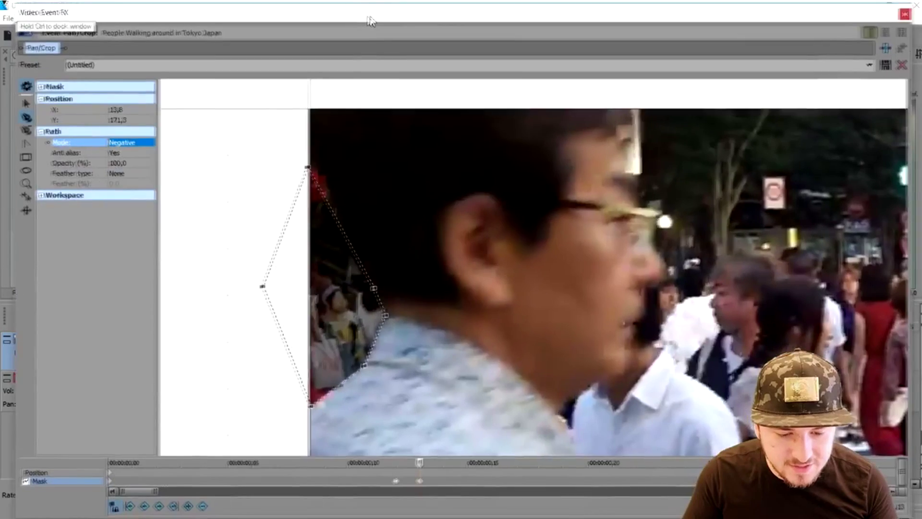
{"action": "left_click", "coordinate": [306, 171]}
{"action": "left_click_drag", "start_coordinate": [306, 171], "coordinate": [313, 160]}
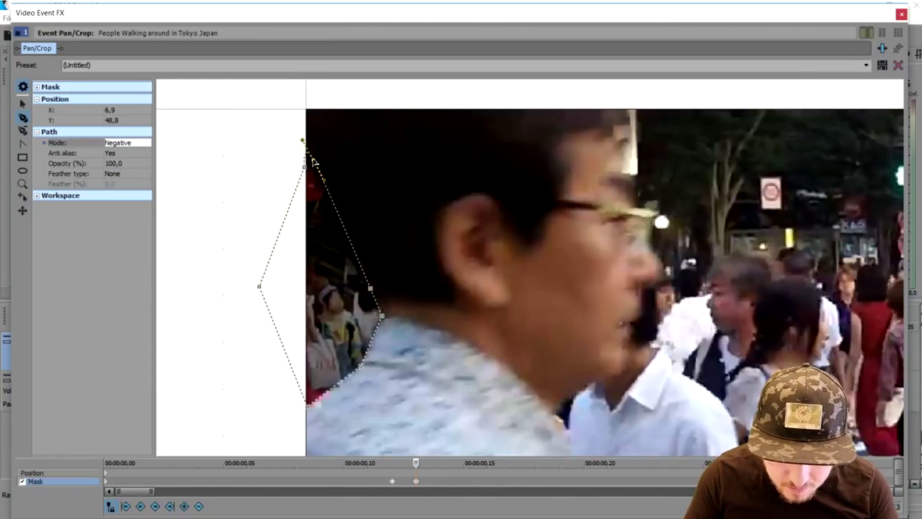
Advance one frame to 00:00:00,14 and clear the existing mask path there.
{"action": "key", "text": "Right"}
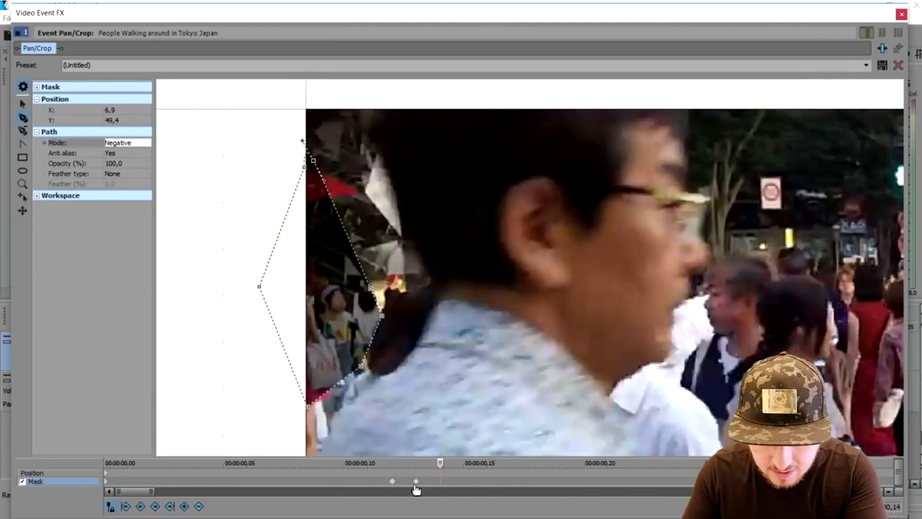
{"action": "right_click", "coordinate": [255, 263]}
{"action": "left_click", "coordinate": [278, 307]}
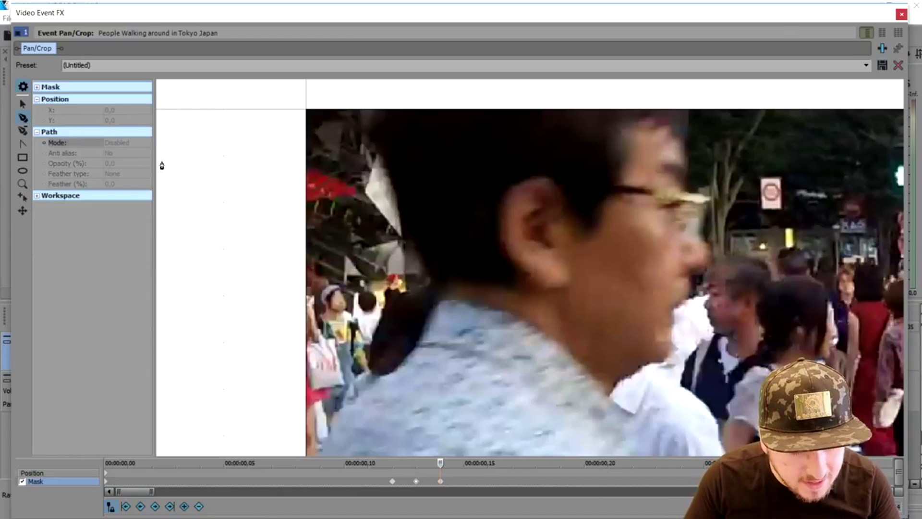
Draw a closed mask path at 00:00:00,14 along the man's shoulder, neck and back of head, enclosing the background behind him.
{"action": "left_click", "coordinate": [333, 445]}
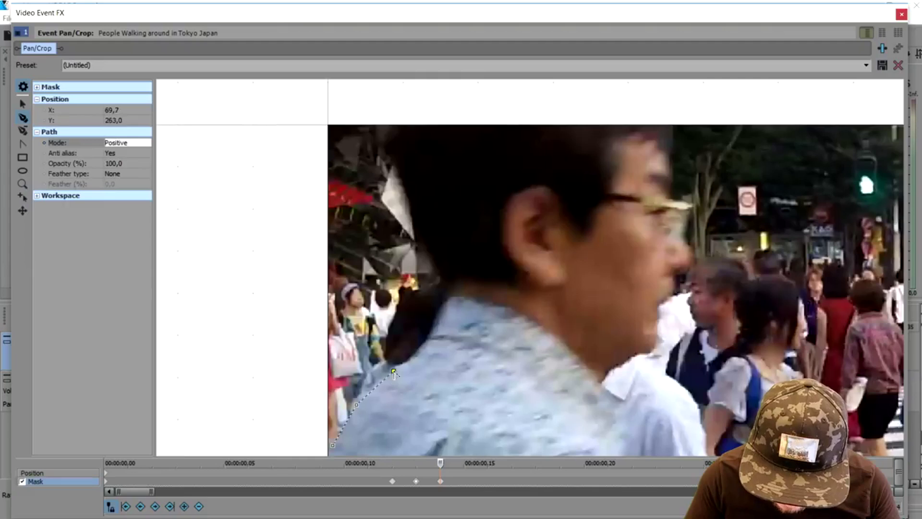
{"action": "left_click", "coordinate": [411, 225]}
{"action": "left_click", "coordinate": [404, 199]}
{"action": "left_click", "coordinate": [301, 110]}
{"action": "left_click", "coordinate": [280, 365]}
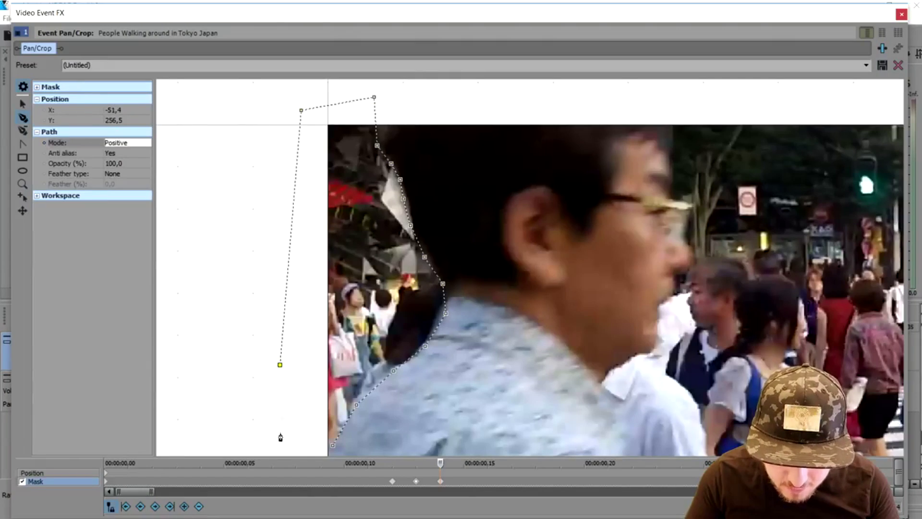
{"action": "left_click", "coordinate": [329, 446]}
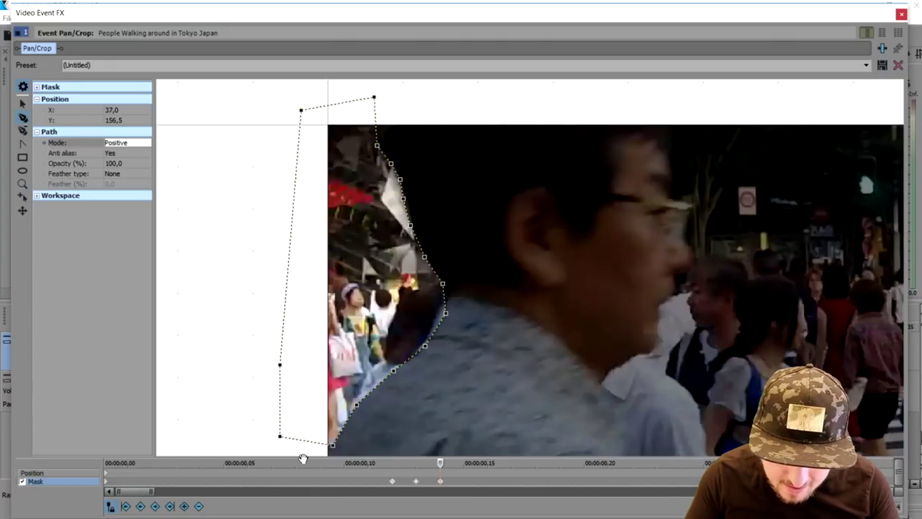
Set the mode of the 00:00:00,14 mask path to Negative and check the masked frame in the preview.
{"action": "left_click", "coordinate": [121, 149]}
{"action": "left_click", "coordinate": [120, 158]}
{"action": "left_click_drag", "start_coordinate": [334, 17], "coordinate": [406, 366]}
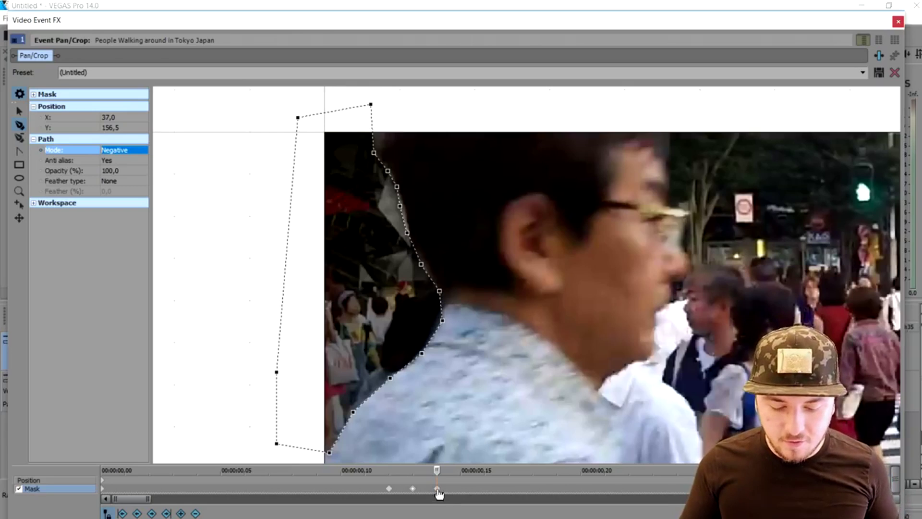
Advance one frame past the 00:00:00,14 mask keyframe to 00:00:00,15 and clear the mask path.
{"action": "left_click", "coordinate": [437, 489]}
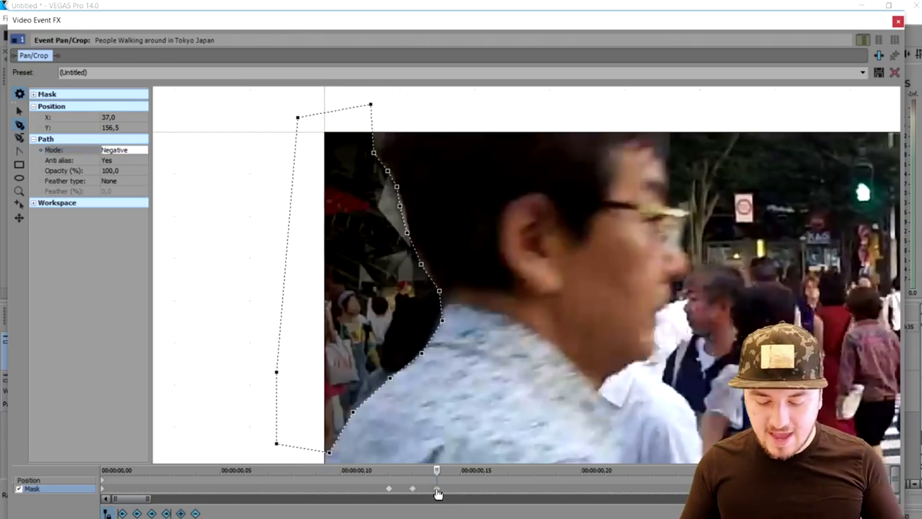
{"action": "key", "text": "Right"}
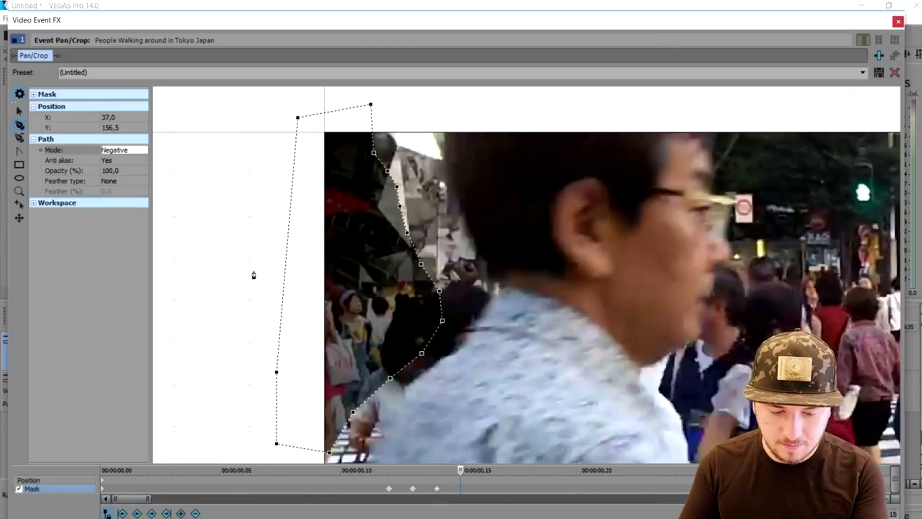
{"action": "right_click", "coordinate": [205, 222]}
{"action": "left_click", "coordinate": [216, 232]}
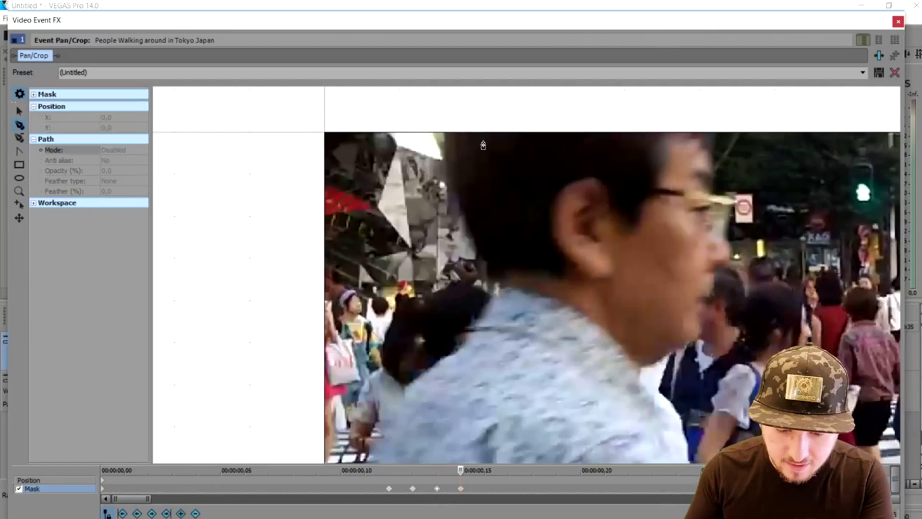
Draw a closed mask path at 00:00:00,15 down the man's head, neck and back to the frame's lower edge, enclosing the background behind him.
{"action": "left_click", "coordinate": [452, 133]}
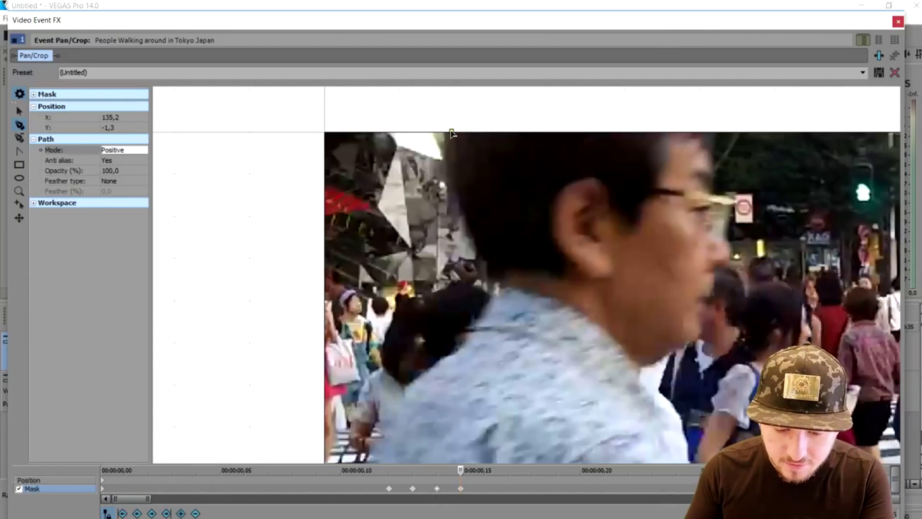
{"action": "left_click", "coordinate": [463, 221]}
{"action": "left_click", "coordinate": [469, 235]}
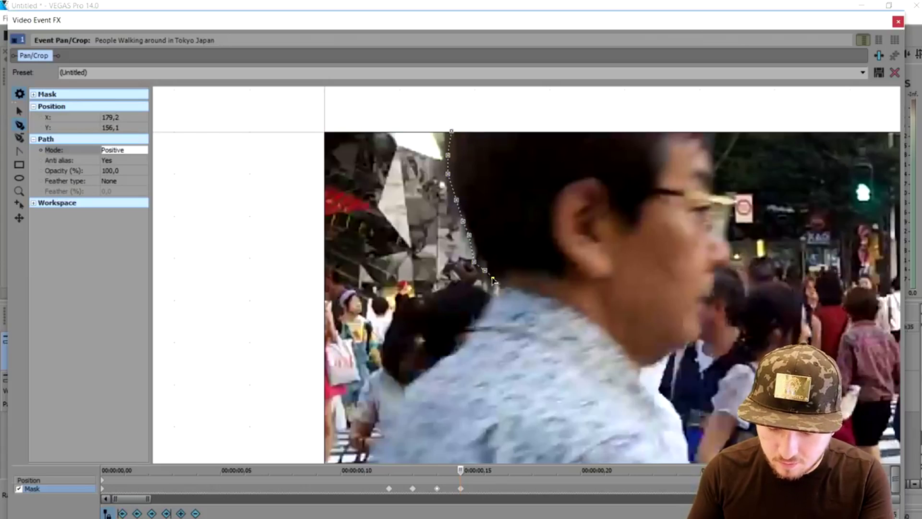
{"action": "left_click", "coordinate": [463, 349]}
{"action": "left_click", "coordinate": [447, 367]}
{"action": "left_click", "coordinate": [414, 388]}
{"action": "left_click", "coordinate": [395, 409]}
{"action": "scroll", "coordinate": [415, 398], "scroll_direction": "down", "scroll_amount": 2}
{"action": "left_click", "coordinate": [435, 390]}
{"action": "left_click_drag", "start_coordinate": [306, 241], "coordinate": [303, 93]}
{"action": "scroll", "coordinate": [406, 259], "scroll_direction": "up", "scroll_amount": 2}
{"action": "left_click", "coordinate": [408, 246]}
{"action": "left_click", "coordinate": [404, 268]}
{"action": "left_click", "coordinate": [405, 282]}
{"action": "left_click", "coordinate": [403, 314]}
{"action": "left_click", "coordinate": [400, 349]}
{"action": "left_click", "coordinate": [403, 378]}
{"action": "scroll", "coordinate": [404, 383], "scroll_direction": "down", "scroll_amount": 1}
{"action": "left_click", "coordinate": [416, 388]}
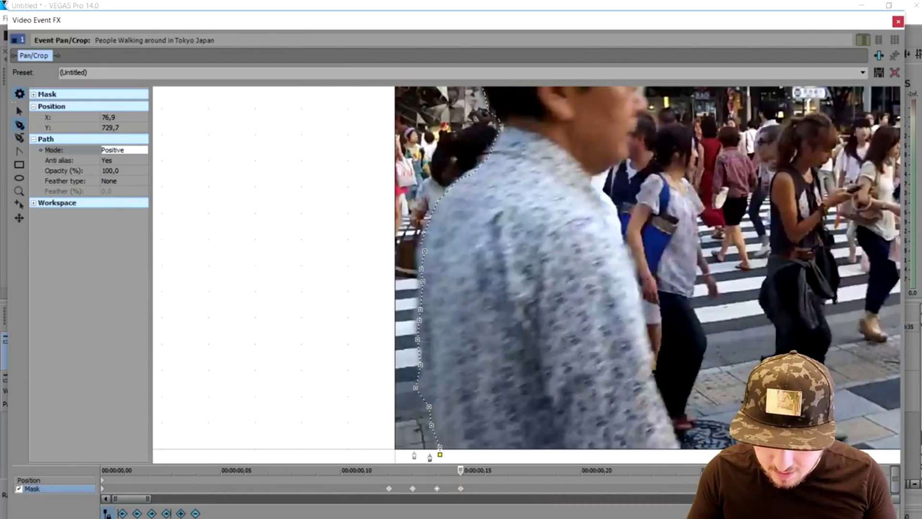
{"action": "left_click", "coordinate": [334, 455]}
{"action": "left_click", "coordinate": [340, 313]}
{"action": "scroll", "coordinate": [330, 192], "scroll_direction": "down", "scroll_amount": 2}
{"action": "left_click", "coordinate": [336, 157]}
{"action": "scroll", "coordinate": [336, 157], "scroll_direction": "down", "scroll_amount": 2}
{"action": "left_click", "coordinate": [368, 126]}
{"action": "left_click", "coordinate": [469, 110]}
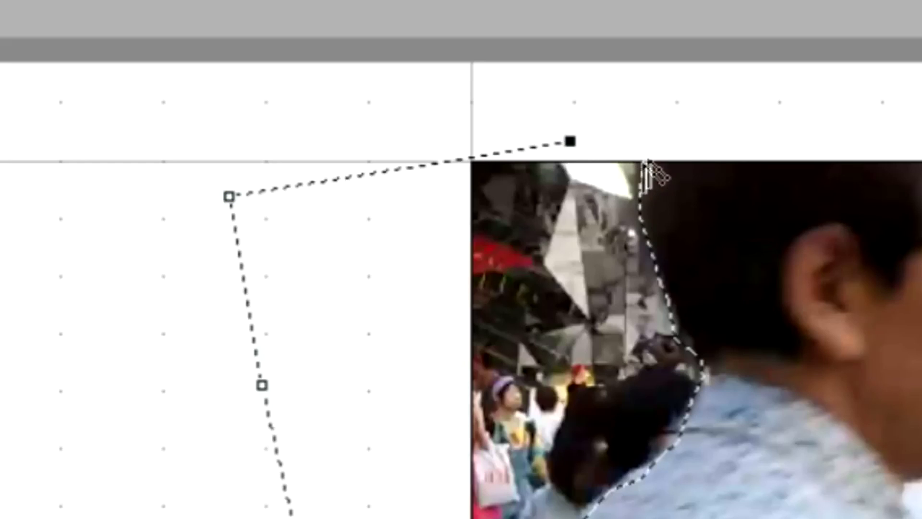
{"action": "left_click", "coordinate": [644, 162]}
Check the full-height mask in the preview and set the 00:00:00,15 path's mode to Negative.
{"action": "left_click_drag", "start_coordinate": [546, 261], "coordinate": [537, 218]}
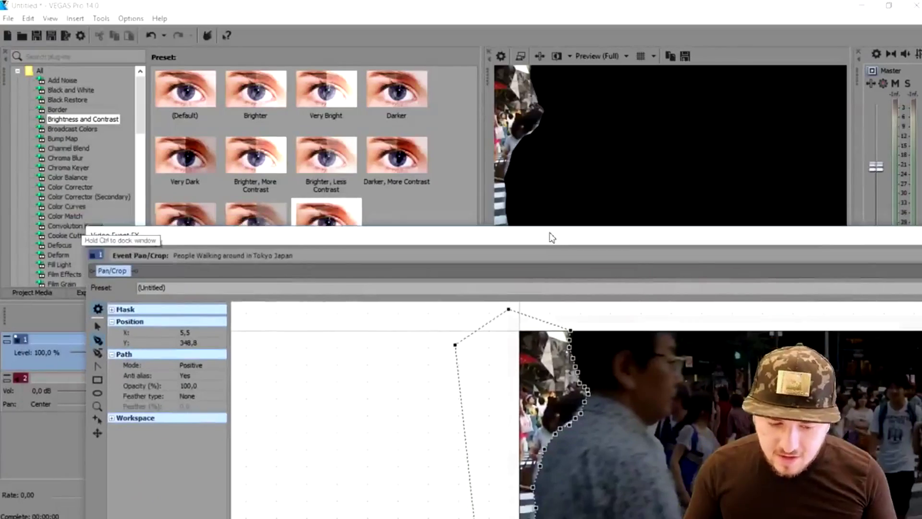
{"action": "left_click", "coordinate": [186, 345]}
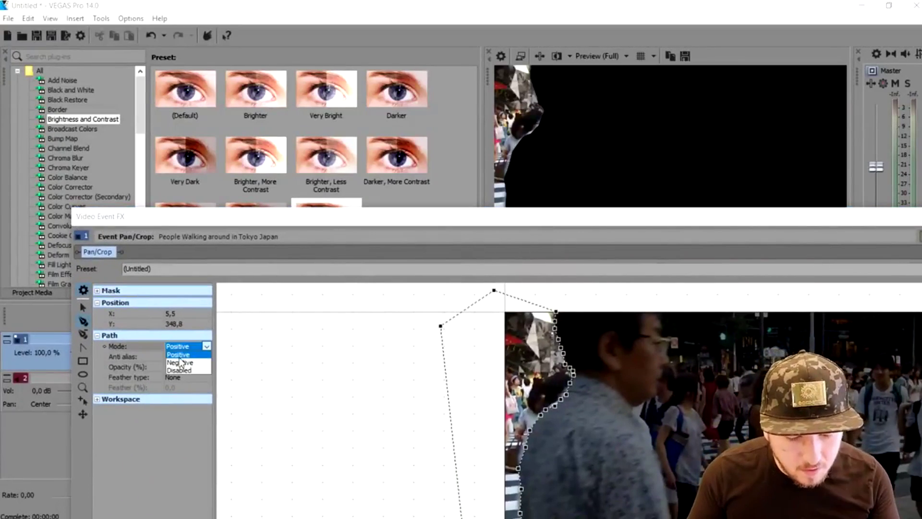
{"action": "left_click", "coordinate": [180, 363]}
{"action": "left_click_drag", "start_coordinate": [491, 220], "coordinate": [409, 17]}
{"action": "scroll", "coordinate": [226, 379], "scroll_direction": "up", "scroll_amount": 2}
{"action": "scroll", "coordinate": [187, 477], "scroll_direction": "up", "scroll_amount": 8}
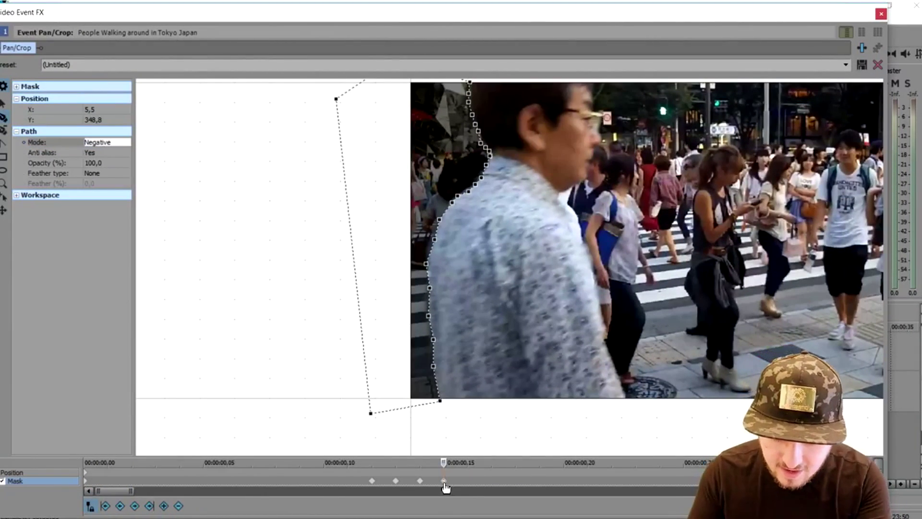
Move to the next frame, 00:00:00,16, and clear the mask path carried over from the previous keyframe.
{"action": "left_click", "coordinate": [468, 485]}
{"action": "right_click", "coordinate": [306, 101]}
{"action": "left_click", "coordinate": [326, 111]}
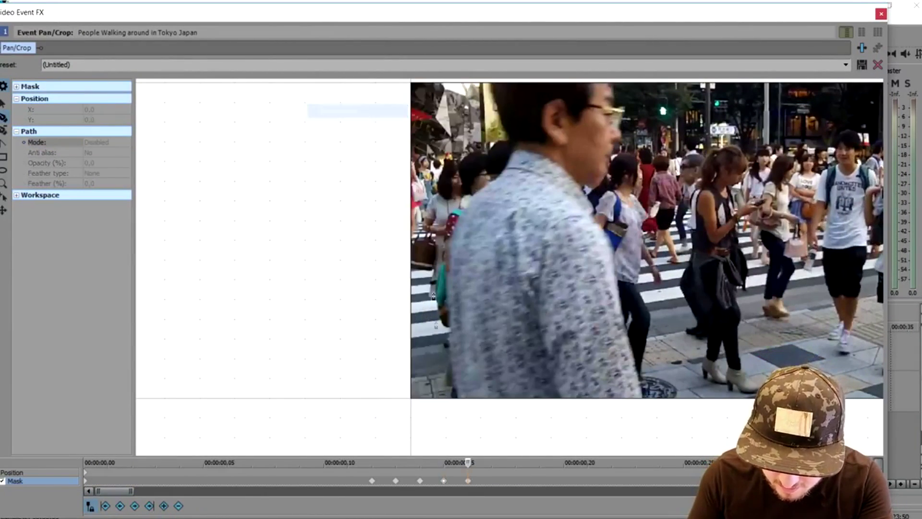
Draw a closed mask path at 00:00:00,16 up the man's back, neck and head, enclosing all the background behind him.
{"action": "left_click", "coordinate": [459, 398]}
{"action": "left_click", "coordinate": [455, 348]}
{"action": "left_click", "coordinate": [445, 313]}
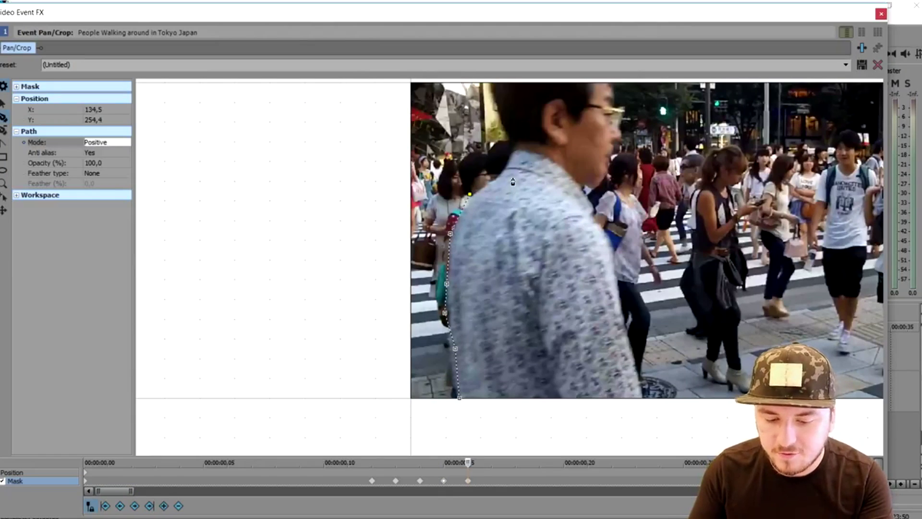
{"action": "scroll", "coordinate": [505, 179], "scroll_direction": "down", "scroll_amount": 1}
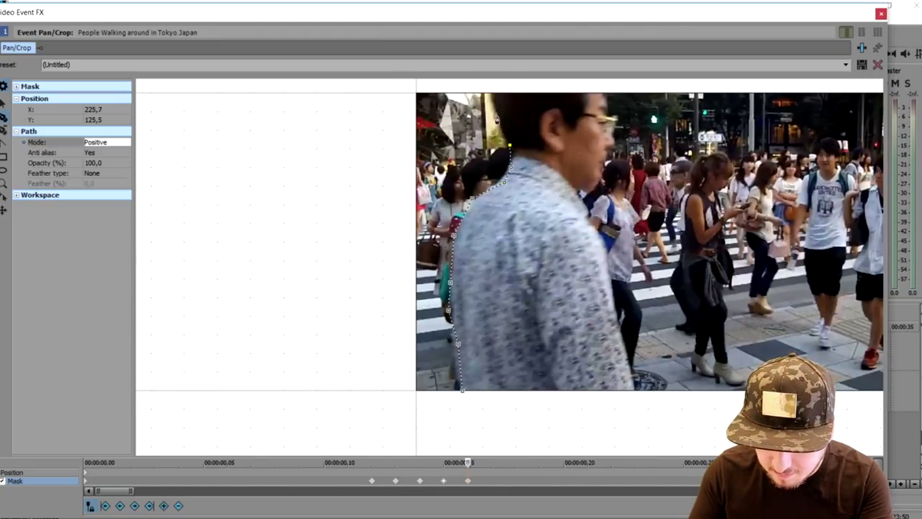
{"action": "left_click", "coordinate": [492, 85]}
{"action": "left_click", "coordinate": [378, 85]}
{"action": "left_click", "coordinate": [357, 392]}
{"action": "left_click", "coordinate": [462, 391]}
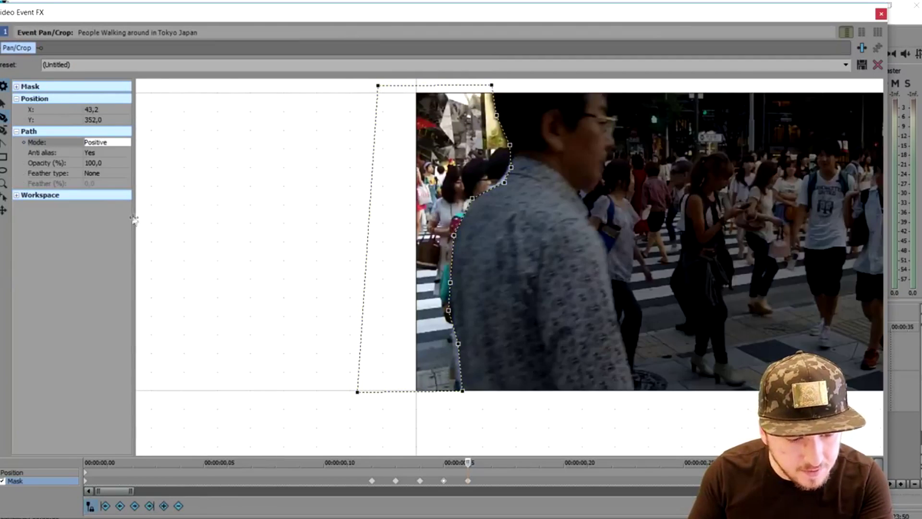
Set the 00:00:00,16 mask path's mode to Negative and close the Event Pan/Crop window.
{"action": "left_click", "coordinate": [107, 143]}
{"action": "left_click", "coordinate": [107, 158]}
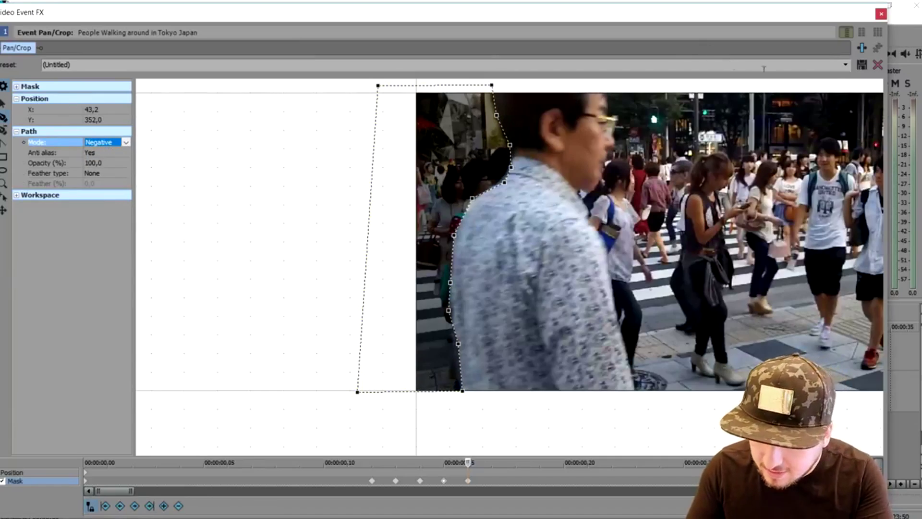
{"action": "left_click", "coordinate": [881, 14]}
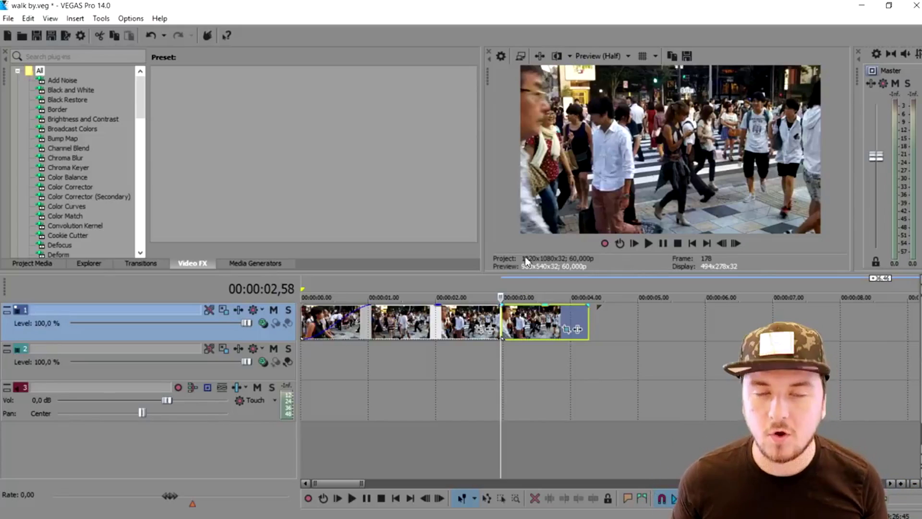
Select the last Tokyo clip on track 1 and briefly play it from the cursor at 00:00:02,58.
{"action": "scroll", "coordinate": [600, 326], "scroll_direction": "up", "scroll_amount": 2}
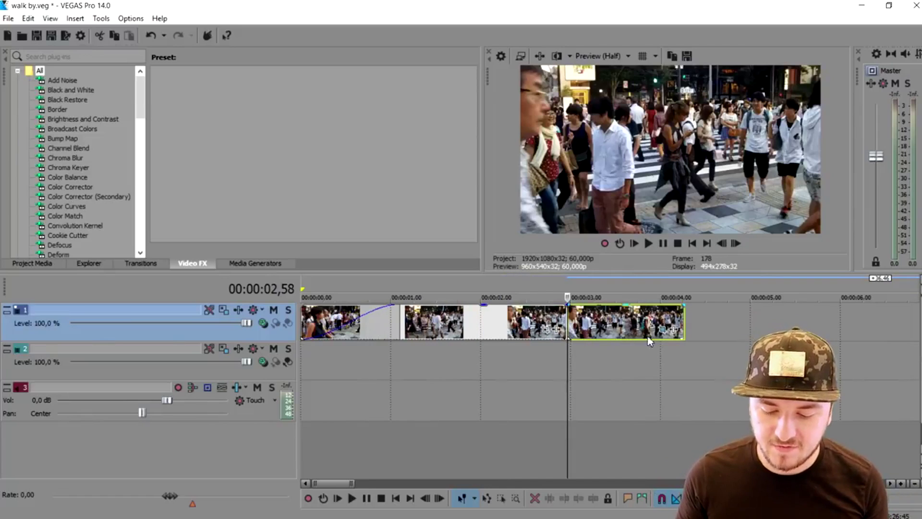
{"action": "left_click", "coordinate": [662, 330]}
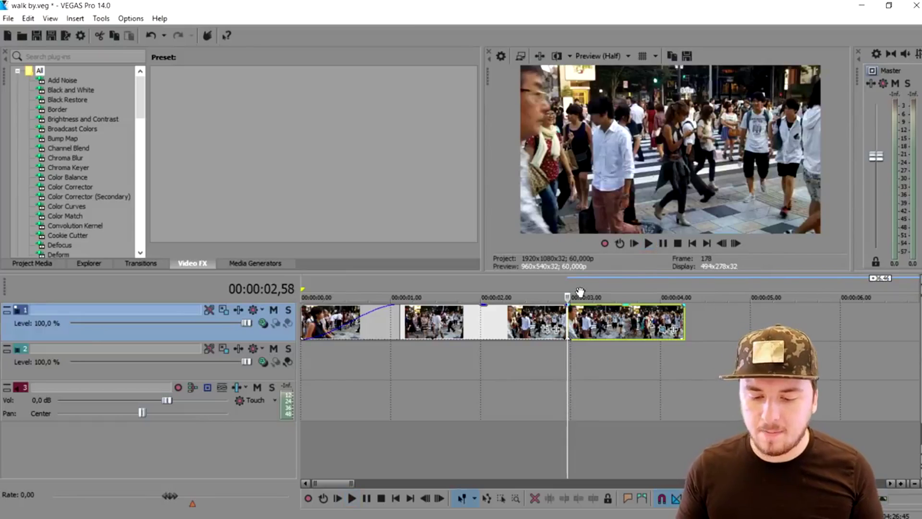
{"action": "key", "text": "space"}
{"action": "key", "text": "space"}
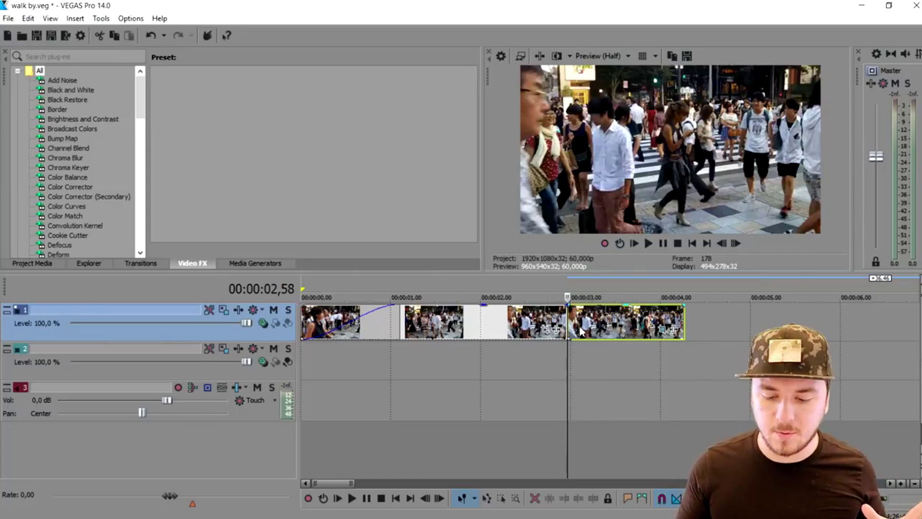
Move the distant street clip on track 2 so it starts at 00:00:02,58, directly beneath the masked Tokyo clip.
{"action": "scroll", "coordinate": [607, 370], "scroll_direction": "down", "scroll_amount": 10}
{"action": "left_click_drag", "start_coordinate": [587, 365], "coordinate": [446, 365]}
{"action": "scroll", "coordinate": [445, 365], "scroll_direction": "up", "scroll_amount": 6}
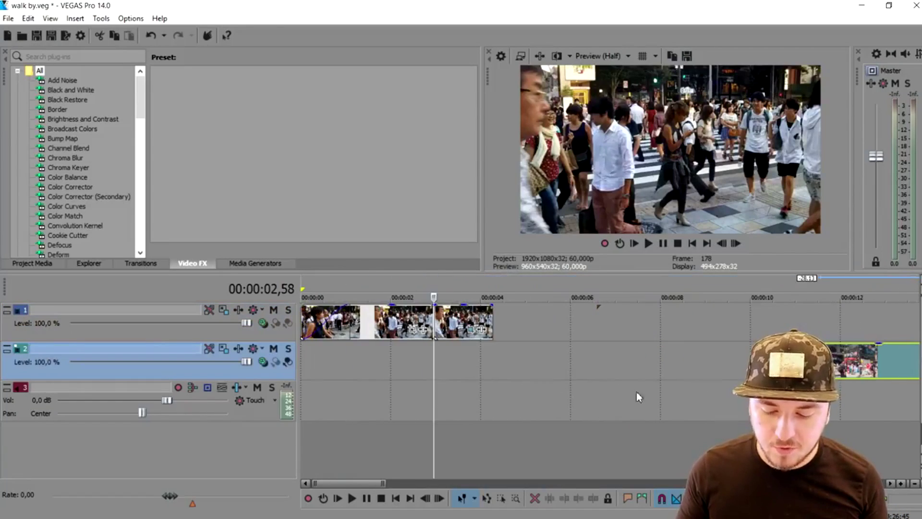
{"action": "left_click_drag", "start_coordinate": [879, 358], "coordinate": [494, 353]}
{"action": "scroll", "coordinate": [529, 350], "scroll_direction": "up", "scroll_amount": 3}
{"action": "scroll", "coordinate": [528, 350], "scroll_direction": "down", "scroll_amount": 3}
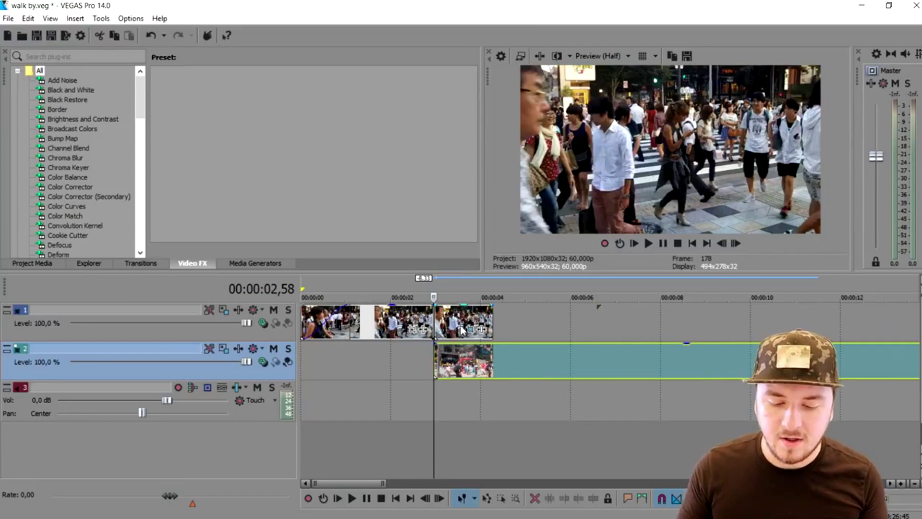
Play the timeline from the beginning to preview the masked walk-by transition into the track 2 clip.
{"action": "scroll", "coordinate": [503, 347], "scroll_direction": "up", "scroll_amount": 2}
{"action": "scroll", "coordinate": [571, 341], "scroll_direction": "down", "scroll_amount": 1}
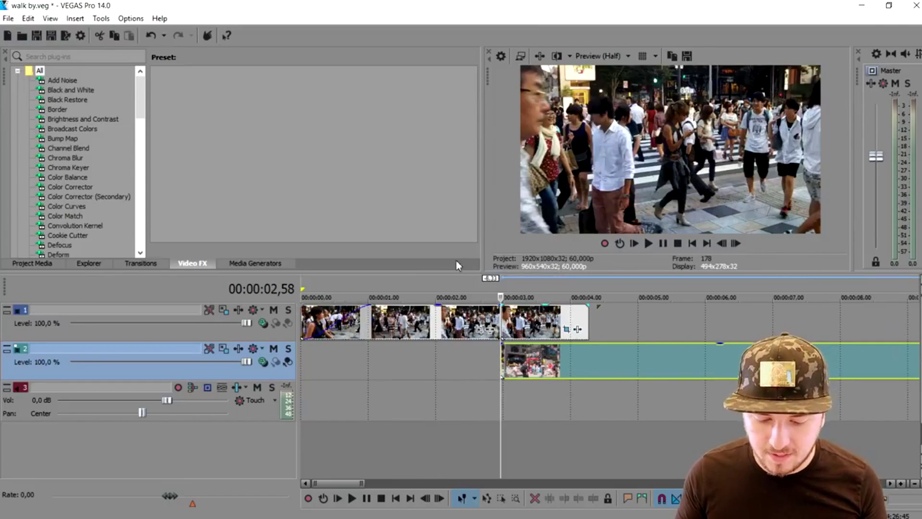
{"action": "left_click", "coordinate": [692, 244]}
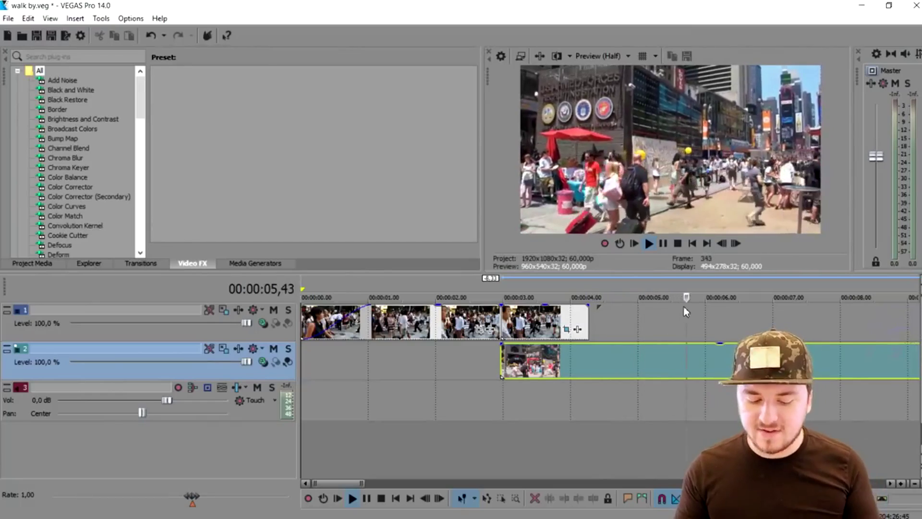
{"action": "key", "text": "space"}
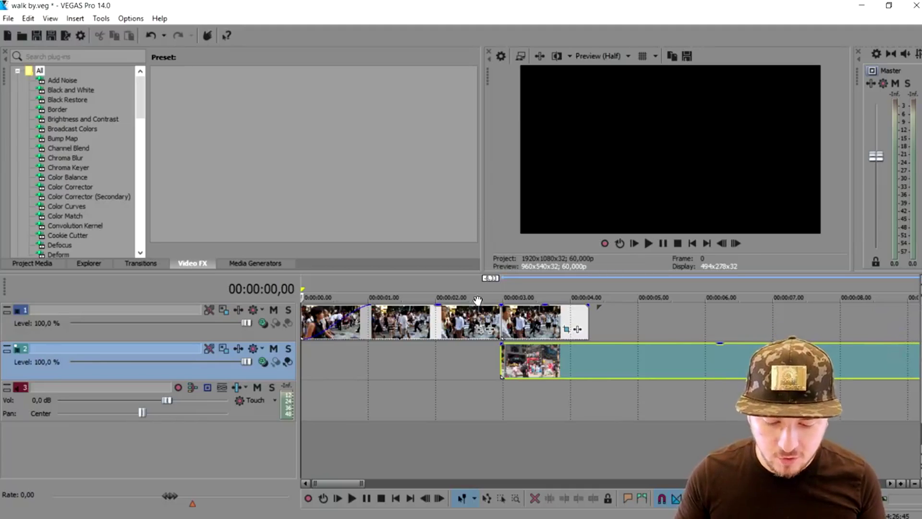
Open Event Pan/Crop for the masked Tokyo clip and go to the first mask keyframe after the start to review the mask.
{"action": "left_click", "coordinate": [566, 330]}
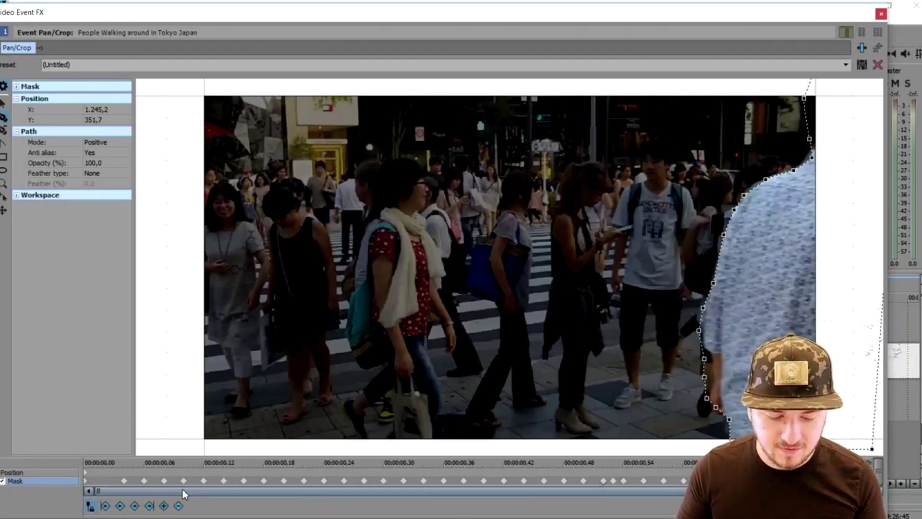
{"action": "left_click", "coordinate": [123, 481]}
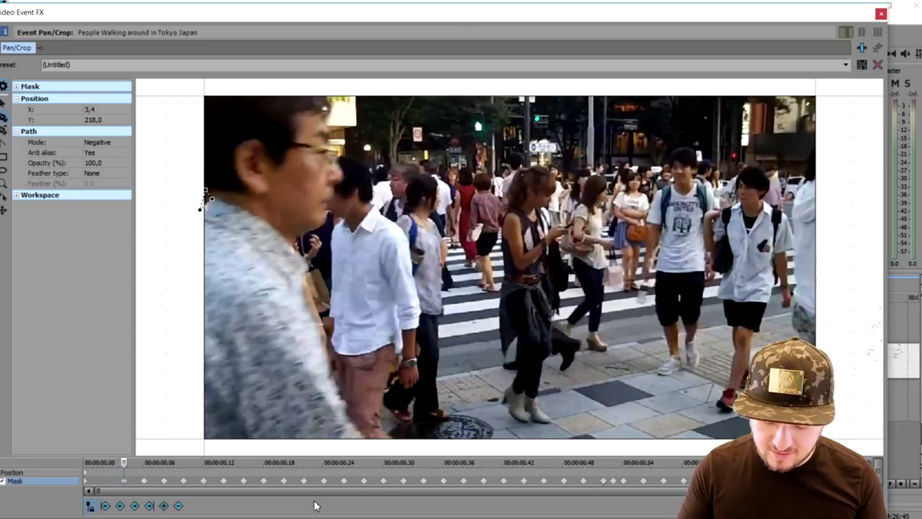
Examine the mask outline frame by frame as it follows the passing man across the Tokyo clip, and close the Event Pan/Crop window.
{"action": "key", "text": "Right"}
{"action": "key", "text": "Right"}
{"action": "key", "text": "Right"}
{"action": "key", "text": "Right"}
{"action": "key", "text": "Right"}
{"action": "key", "text": "Right"}
{"action": "key", "text": "Right"}
{"action": "key", "text": "Right"}
{"action": "key", "text": "Right"}
{"action": "key", "text": "Right"}
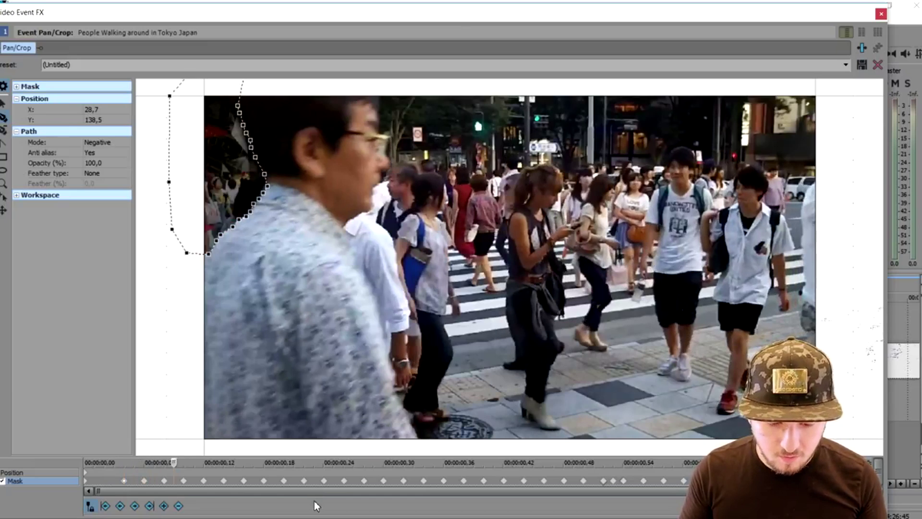
{"action": "key", "text": "Right"}
{"action": "key", "text": "Right"}
{"action": "key", "text": "Right"}
{"action": "key", "text": "Right"}
{"action": "key", "text": "Right"}
{"action": "key", "text": "Right"}
{"action": "key", "text": "Right"}
{"action": "key", "text": "Right"}
{"action": "key", "text": "Right"}
{"action": "key", "text": "Right"}
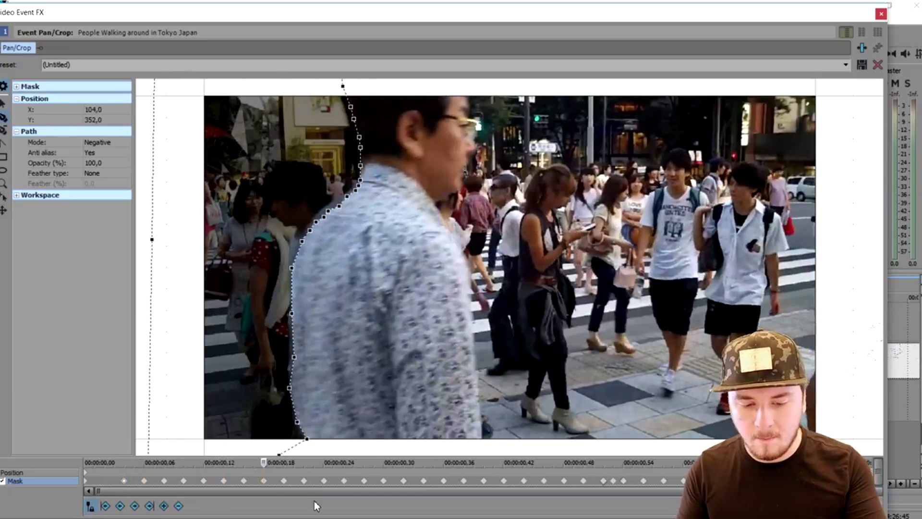
{"action": "key", "text": "Right"}
{"action": "key", "text": "Right"}
{"action": "key", "text": "Right"}
{"action": "key", "text": "Right"}
{"action": "key", "text": "Right"}
{"action": "key", "text": "Right"}
{"action": "key", "text": "Right"}
{"action": "key", "text": "Right"}
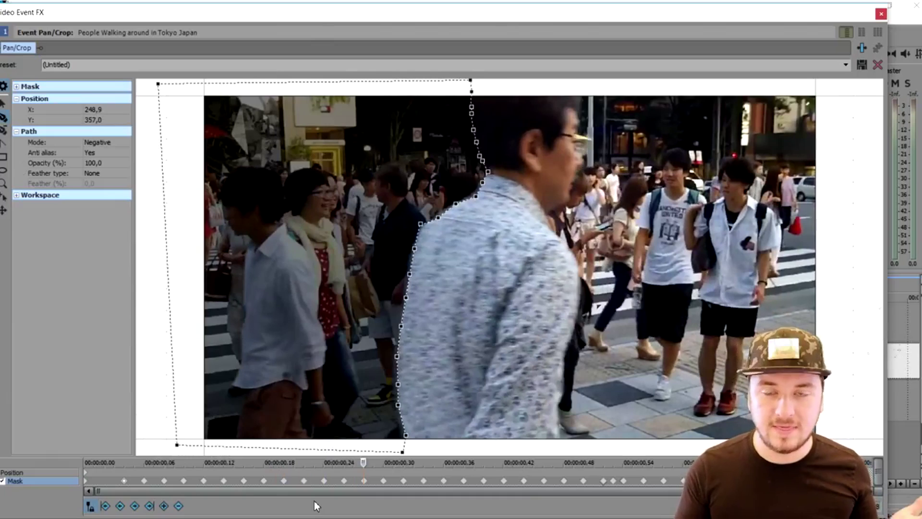
{"action": "key", "text": "Right"}
{"action": "key", "text": "Right"}
{"action": "key", "text": "Right"}
{"action": "key", "text": "Right"}
{"action": "key", "text": "Right"}
{"action": "key", "text": "Right"}
{"action": "key", "text": "Right"}
{"action": "key", "text": "Right"}
{"action": "key", "text": "Right"}
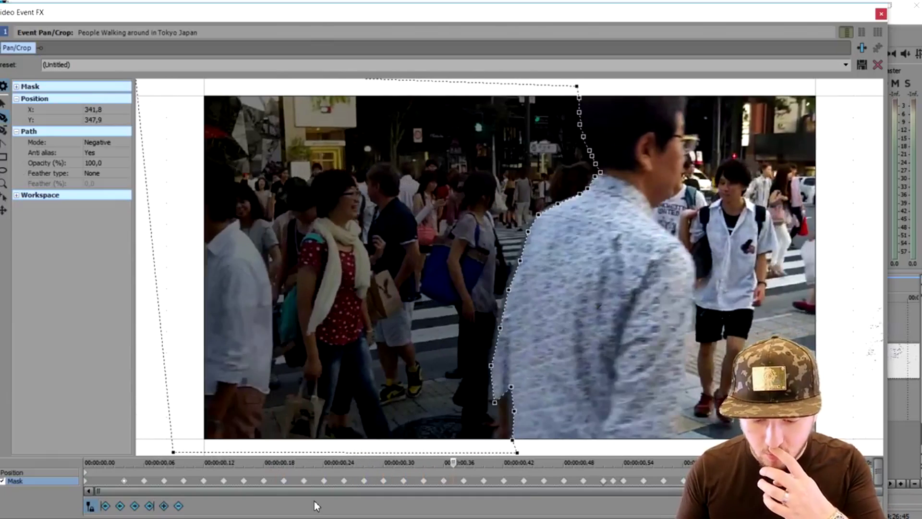
{"action": "key", "text": "Right"}
{"action": "key", "text": "Right"}
{"action": "key", "text": "Right"}
{"action": "key", "text": "Right"}
{"action": "key", "text": "Right"}
{"action": "key", "text": "Right"}
{"action": "key", "text": "Right"}
{"action": "key", "text": "Right"}
{"action": "key", "text": "Right"}
{"action": "key", "text": "Right"}
{"action": "key", "text": "Right"}
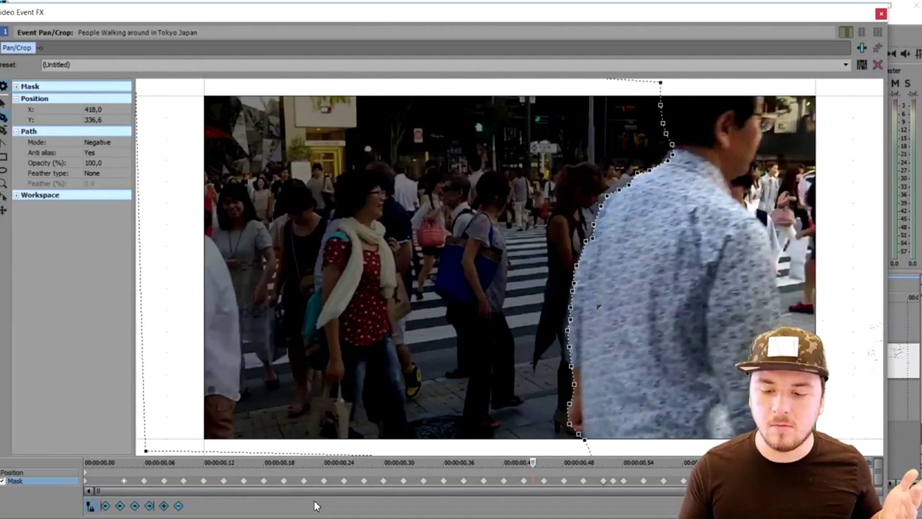
{"action": "key", "text": "Right"}
{"action": "key", "text": "Right"}
{"action": "key", "text": "Right"}
{"action": "key", "text": "Right"}
{"action": "key", "text": "Right"}
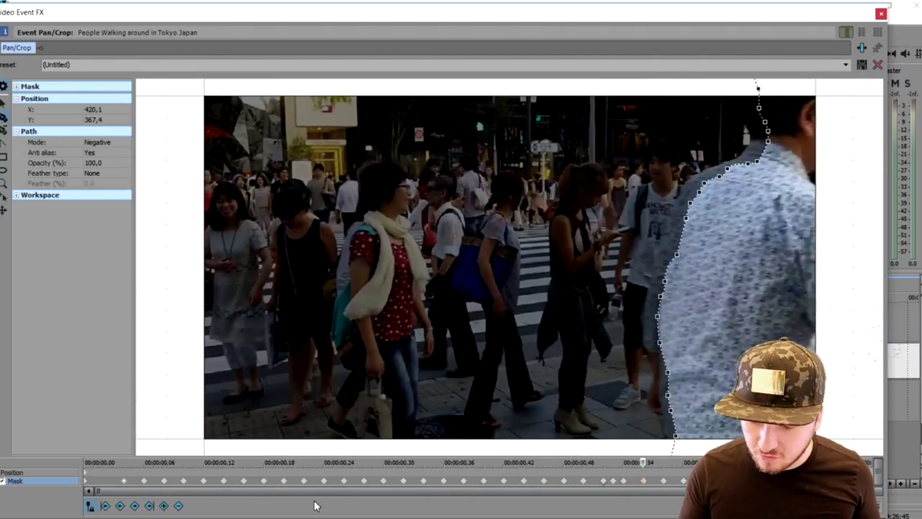
{"action": "key", "text": "Right"}
{"action": "key", "text": "Right"}
{"action": "key", "text": "Right"}
{"action": "key", "text": "Right"}
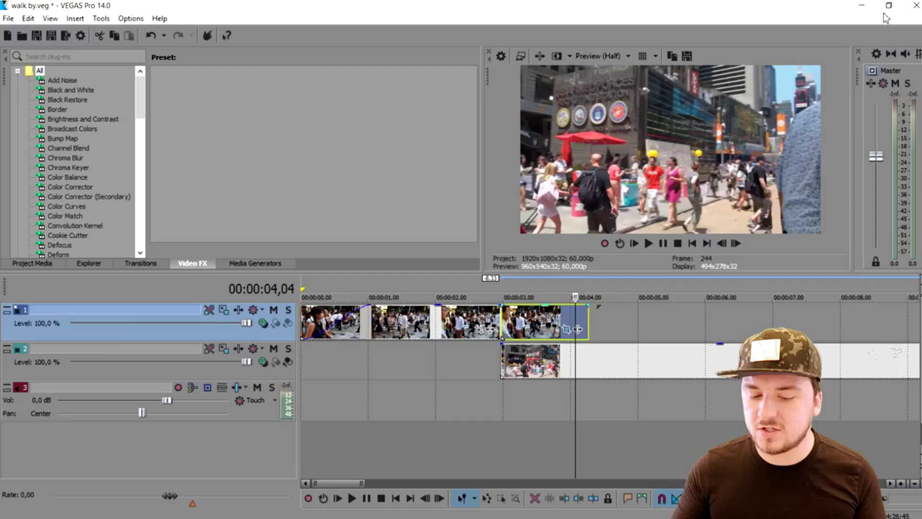
{"action": "left_click", "coordinate": [881, 13]}
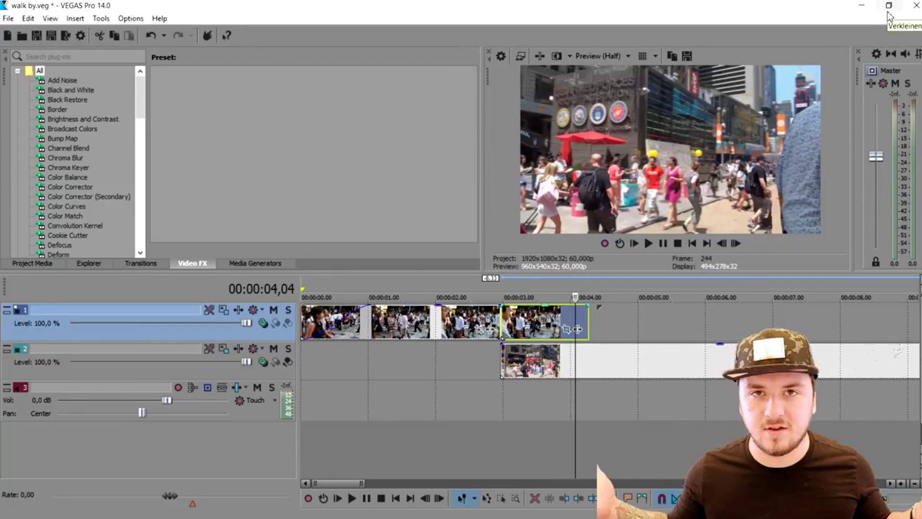